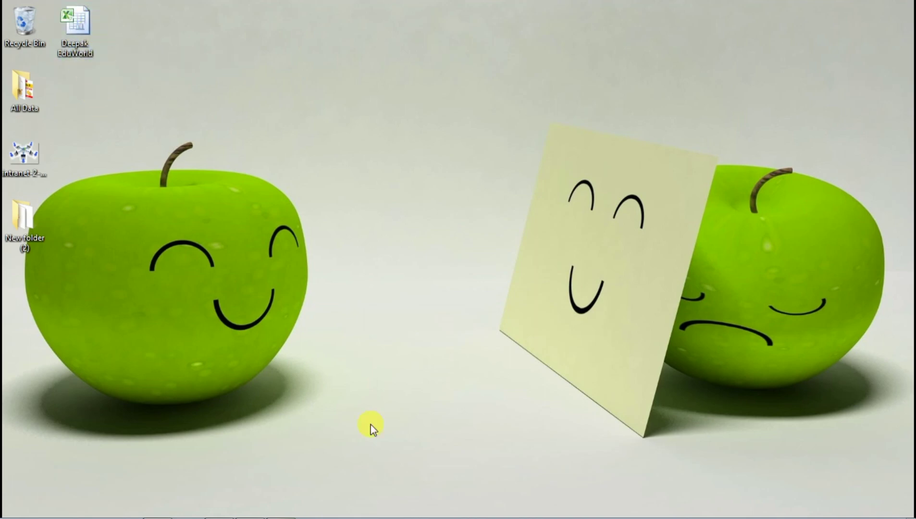
Step: Glance at the student marks workbook, then return to Gmail and show the Google apps list
{"action": "mouse_move", "coordinate": [304, 512]}
{"action": "left_click", "coordinate": [284, 509]}
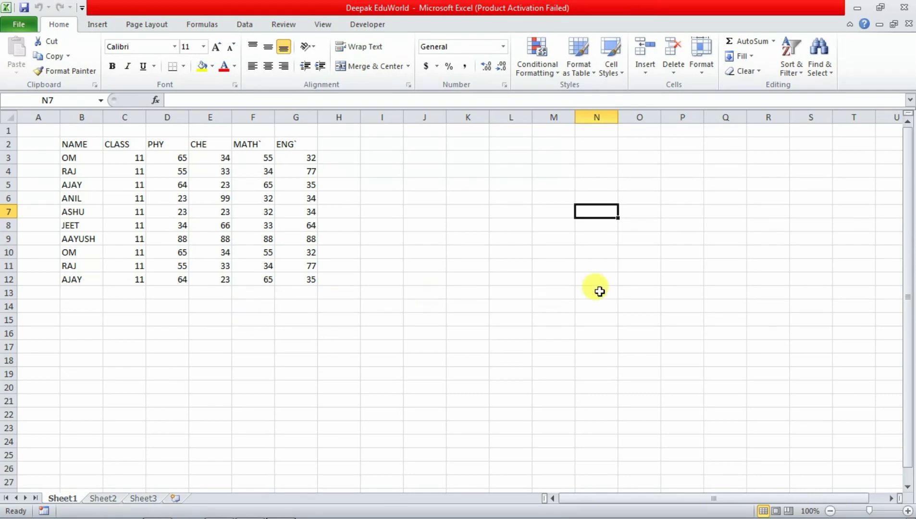
{"action": "left_click", "coordinate": [634, 279]}
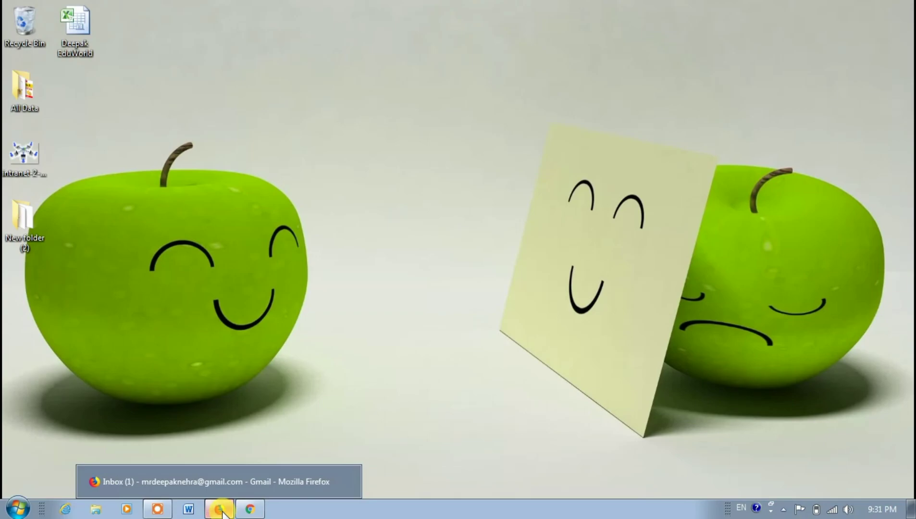
{"action": "left_click", "coordinate": [220, 510]}
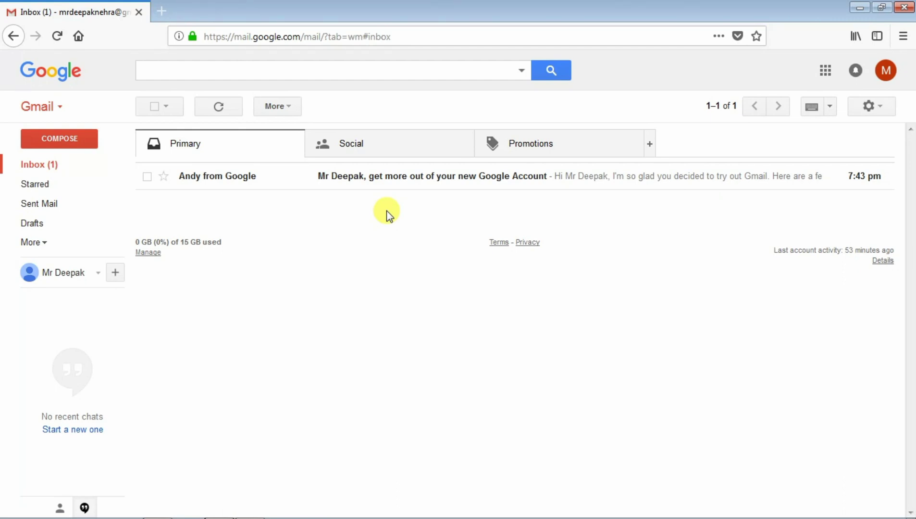
{"action": "left_click", "coordinate": [824, 72]}
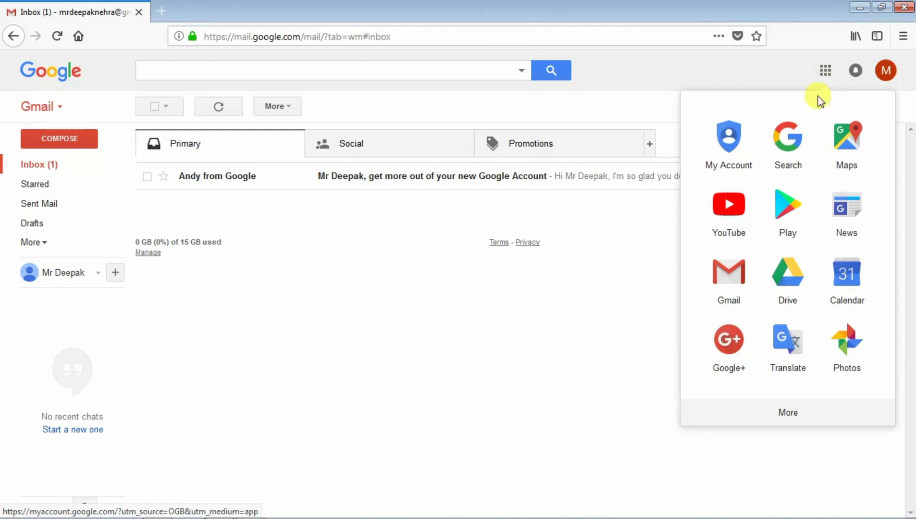
Step: Launch Google Drive from the apps panel and show the New menu's create and upload options
{"action": "left_click", "coordinate": [792, 284]}
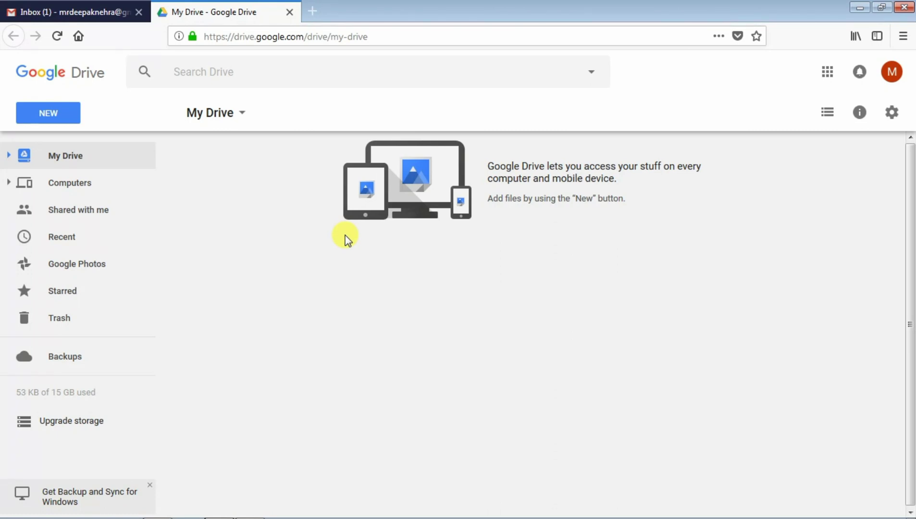
{"action": "left_click", "coordinate": [51, 117]}
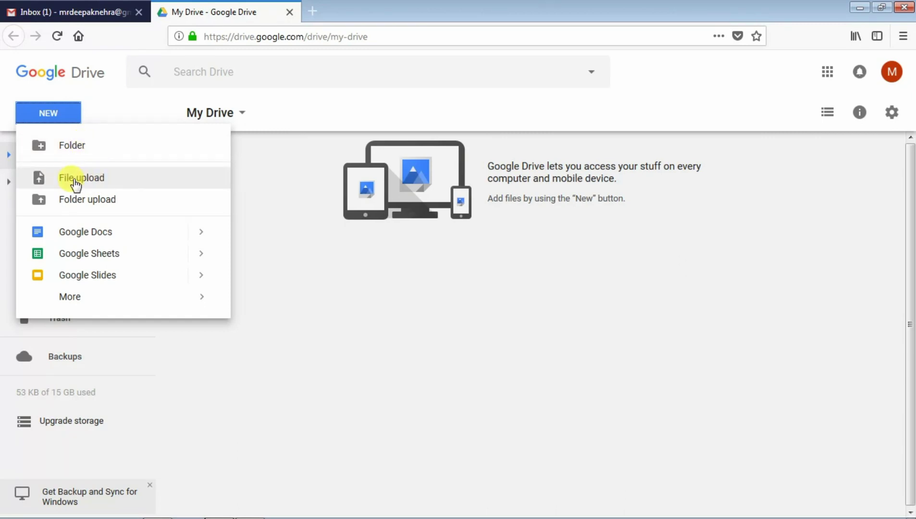
Step: Upload the Deepak EduWorld.xlsx workbook from the Desktop into My Drive
{"action": "left_click", "coordinate": [110, 183]}
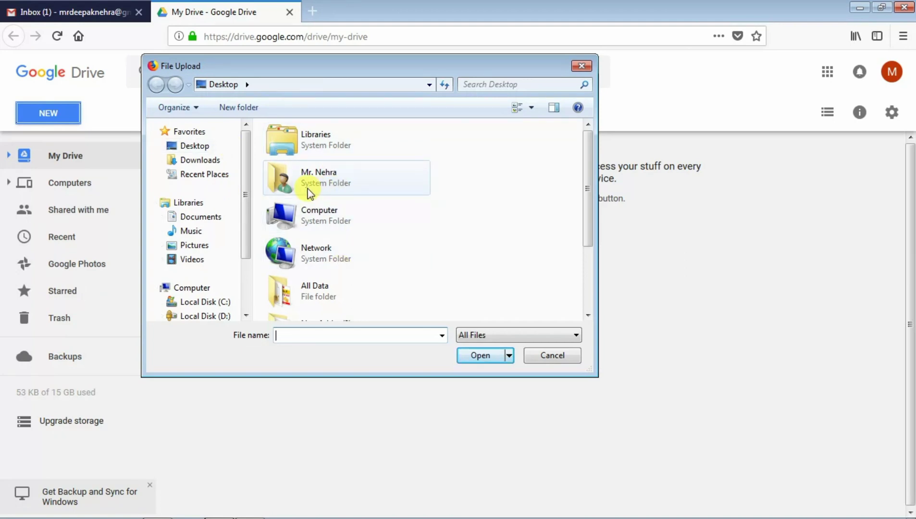
{"action": "left_click", "coordinate": [194, 149]}
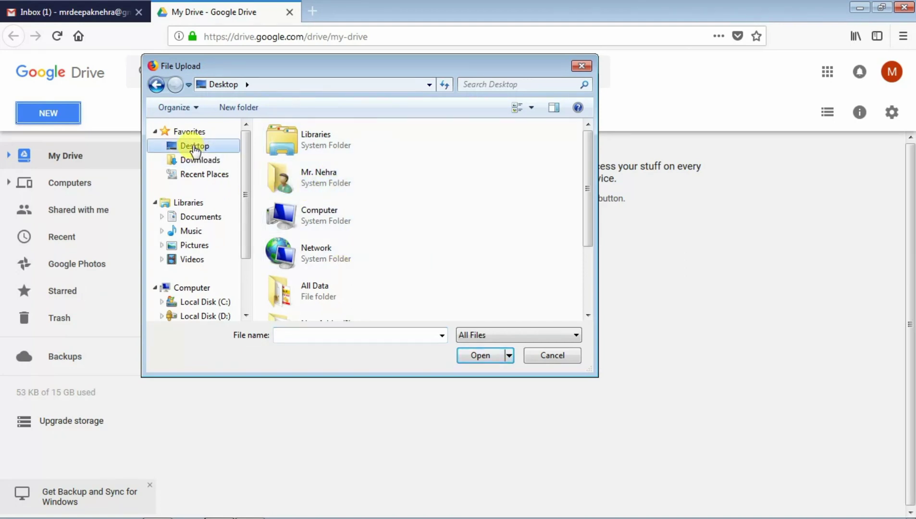
{"action": "left_click", "coordinate": [316, 216]}
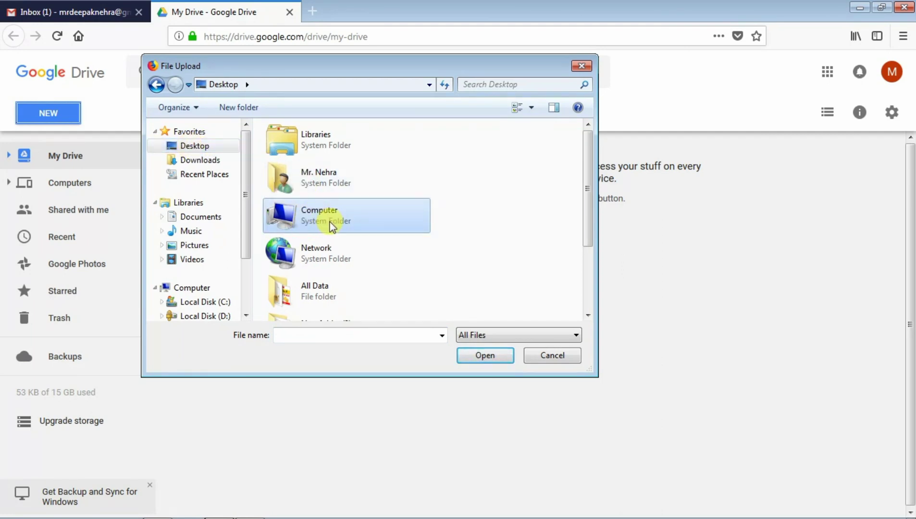
{"action": "scroll", "coordinate": [321, 221], "scroll_direction": "down", "scroll_amount": 3}
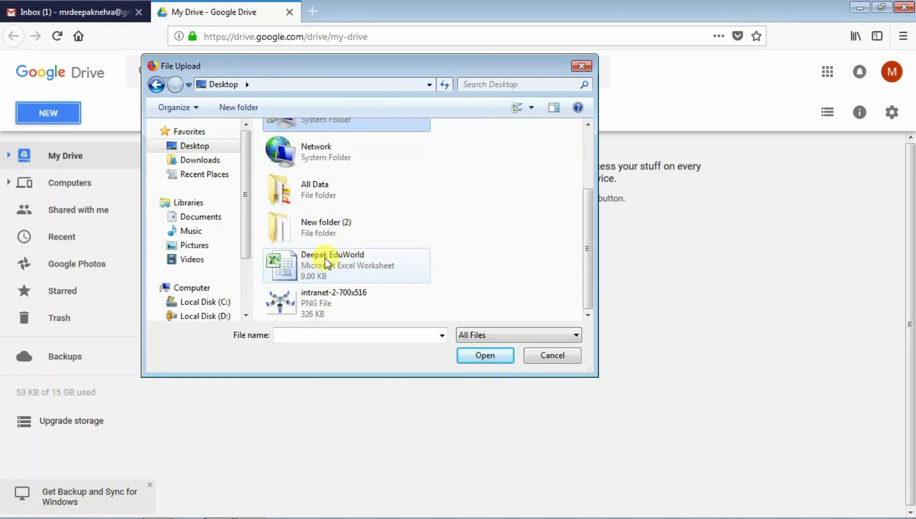
{"action": "left_click", "coordinate": [326, 260]}
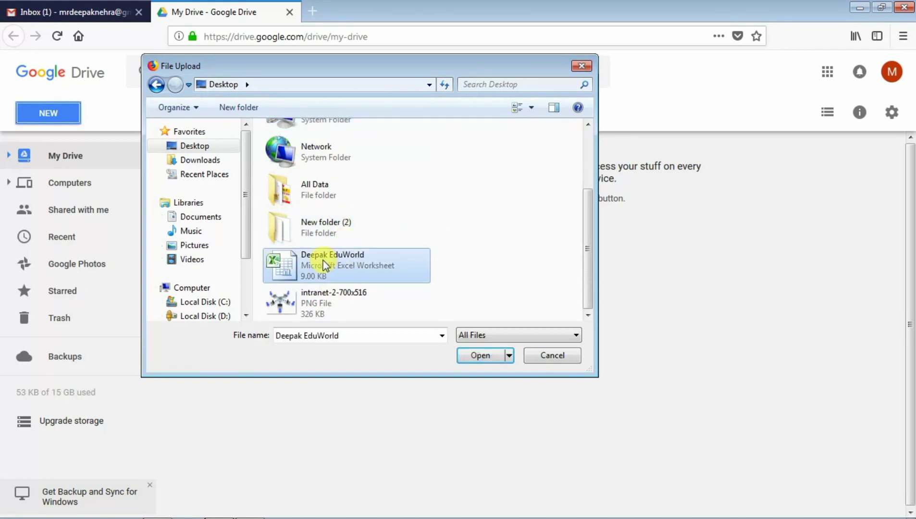
{"action": "left_click", "coordinate": [471, 355]}
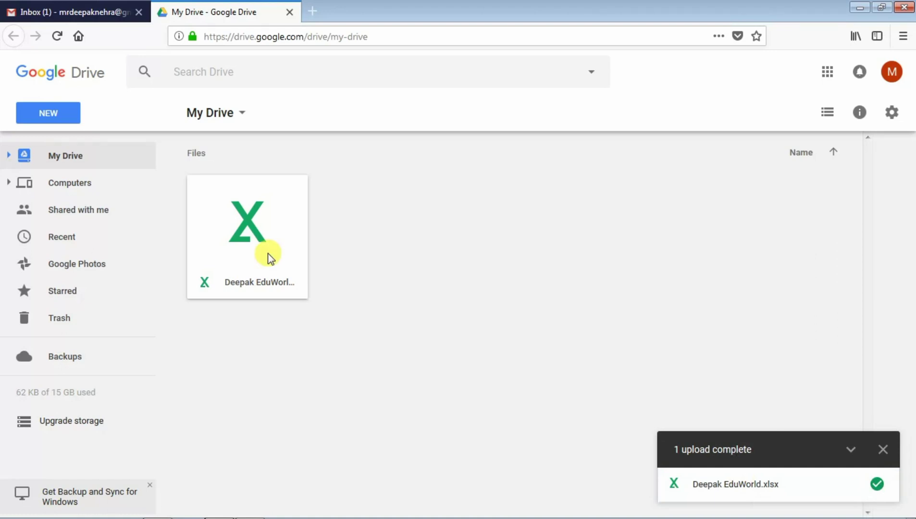
Step: Select the Deepak EduWorld.xlsx file in My Drive after checking its right-click actions
{"action": "left_click", "coordinate": [234, 231]}
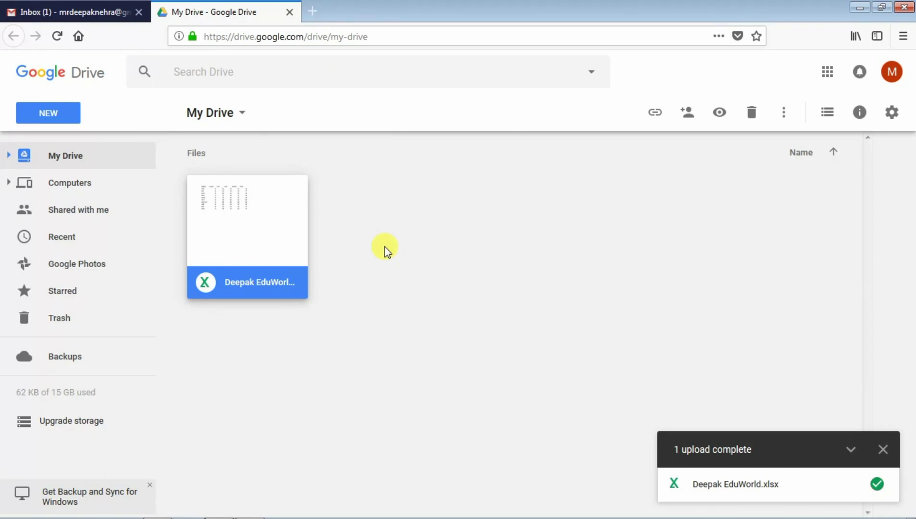
{"action": "double_click", "coordinate": [244, 226]}
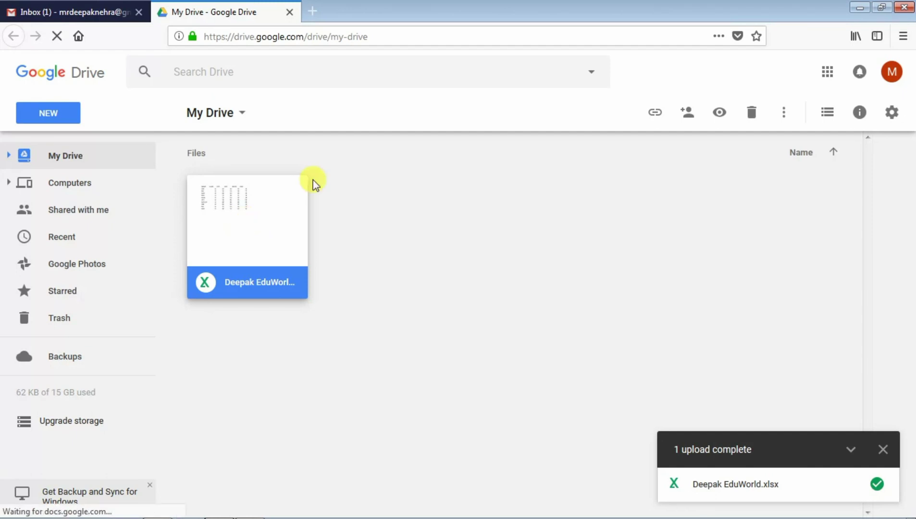
{"action": "right_click", "coordinate": [239, 209]}
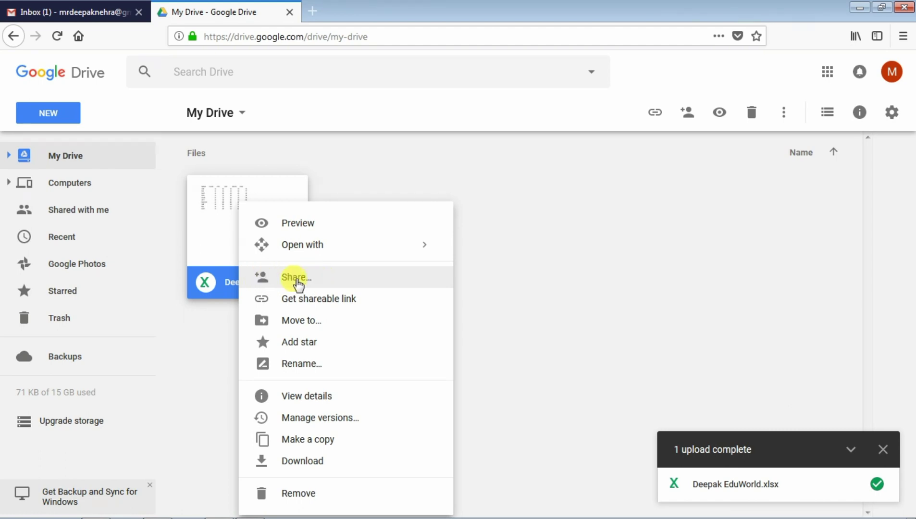
{"action": "left_click", "coordinate": [533, 242]}
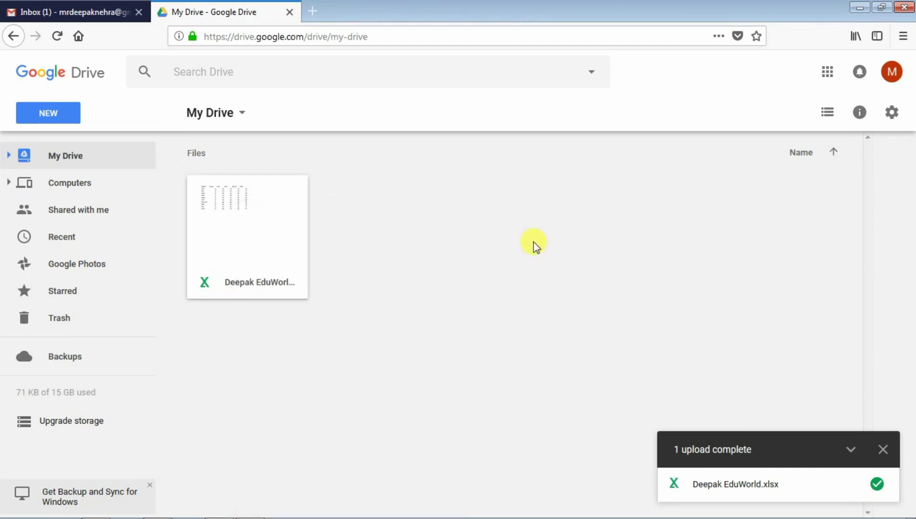
{"action": "left_click", "coordinate": [258, 239]}
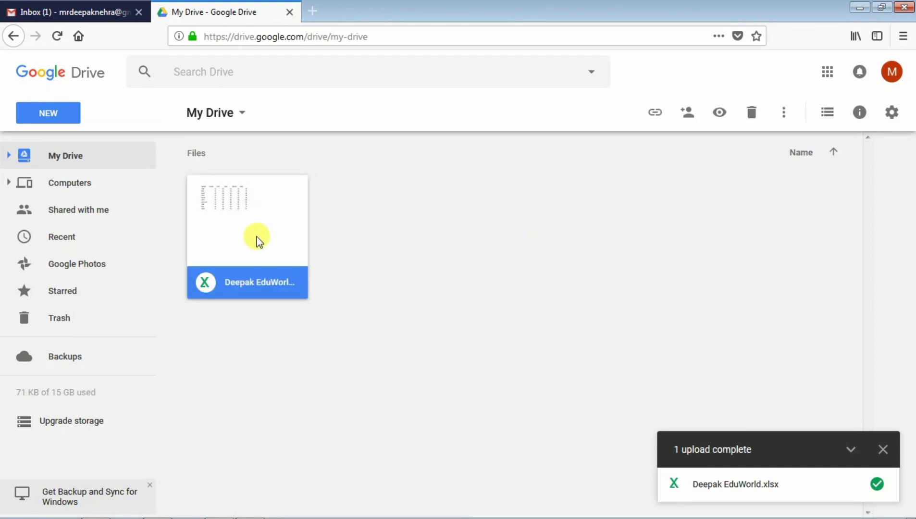
Step: Open the workbook's sharing dialog and set access for new people to Can view
{"action": "left_click", "coordinate": [684, 114]}
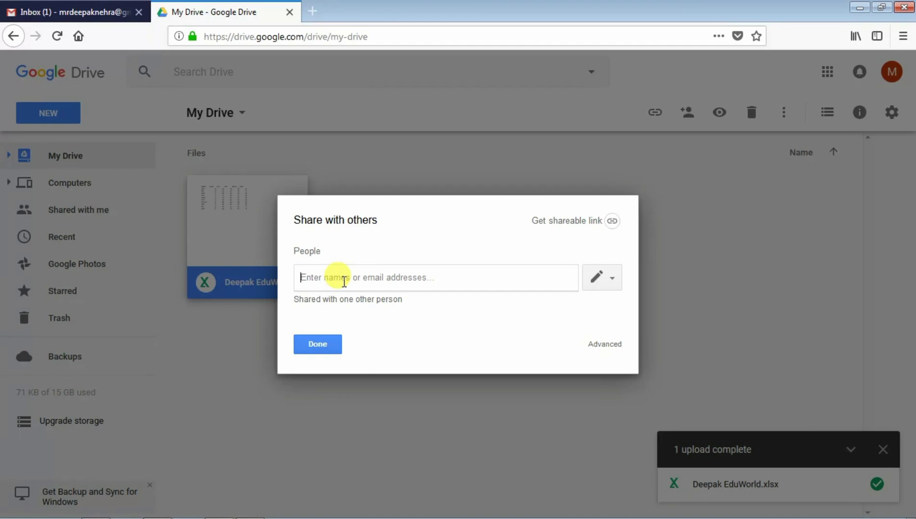
{"action": "left_click", "coordinate": [613, 282]}
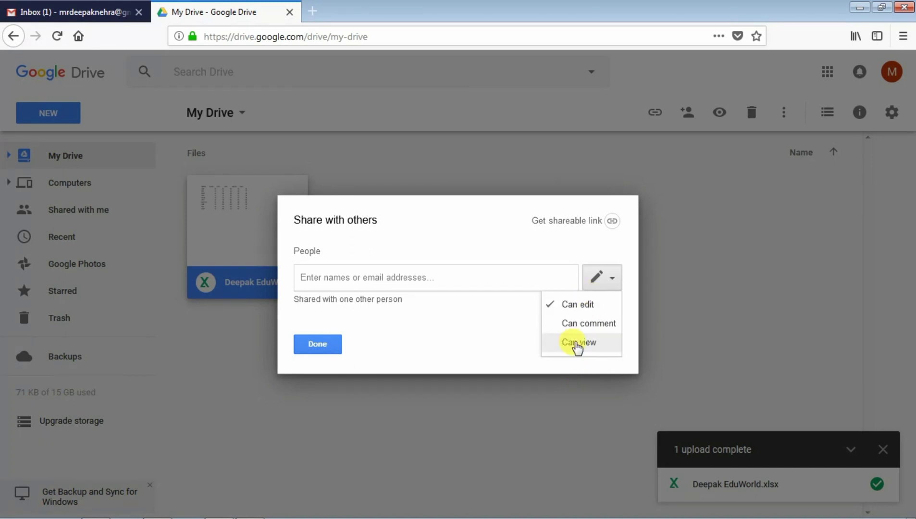
{"action": "left_click", "coordinate": [577, 343]}
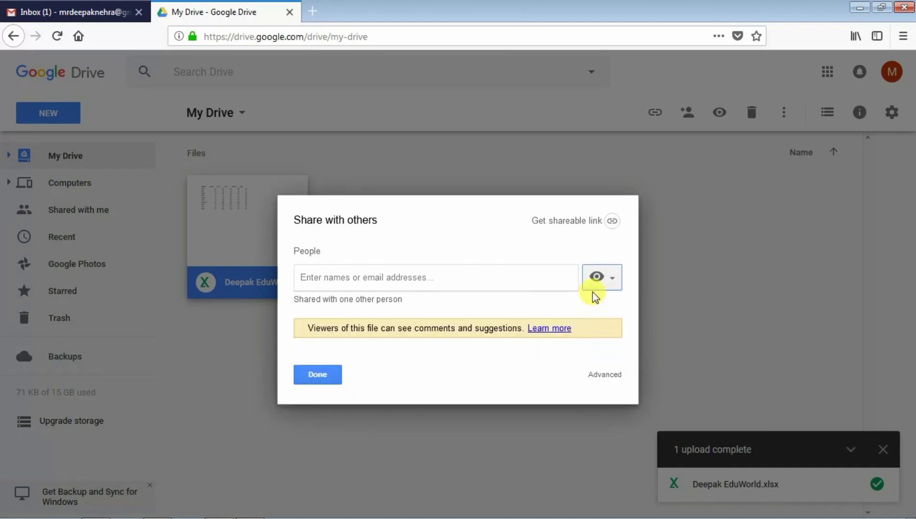
{"action": "left_click", "coordinate": [308, 276]}
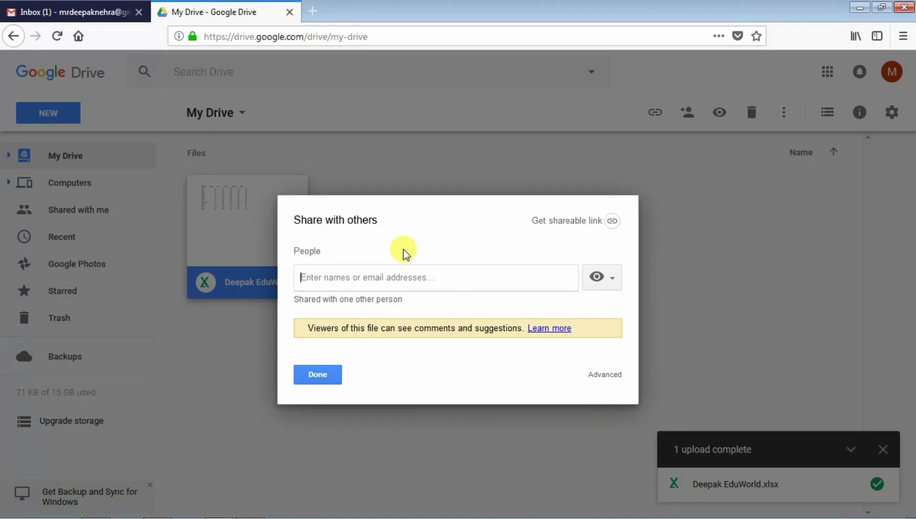
Step: Share the workbook with the suggested Gmail contact, adding the note 'please check out the file.'
{"action": "type", "text": "ss"}
{"action": "left_click", "coordinate": [323, 299]}
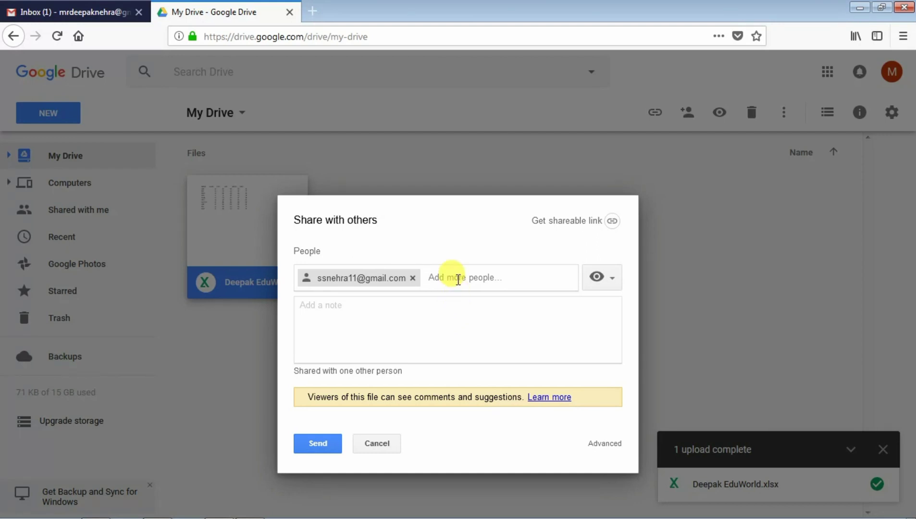
{"action": "left_click", "coordinate": [322, 320]}
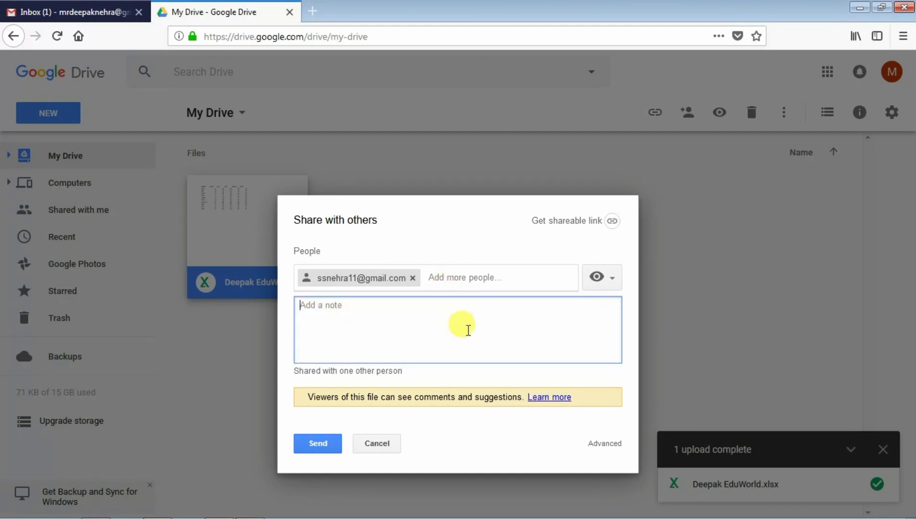
{"action": "type", "text": "n"}
{"action": "key", "text": "BackSpace"}
{"action": "type", "text": "please che"}
{"action": "type", "text": "ck out th"}
{"action": "type", "text": "e file."}
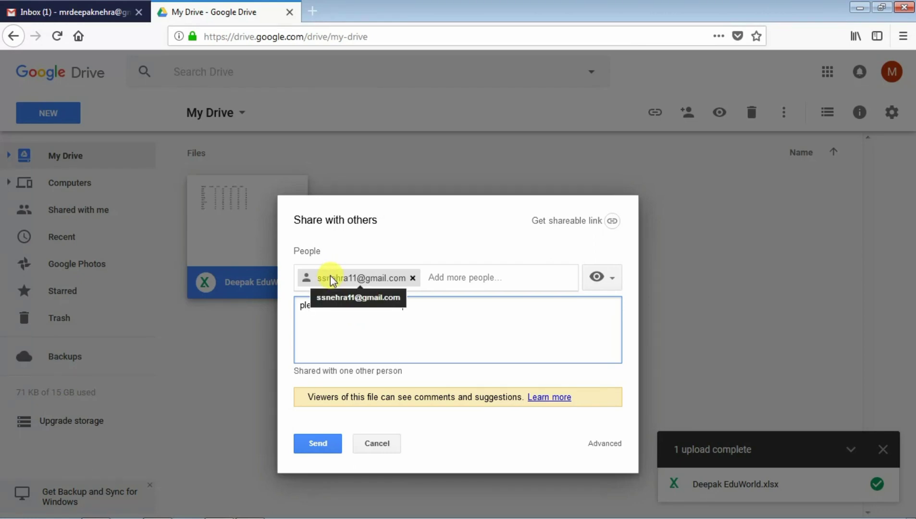
{"action": "left_click", "coordinate": [310, 444]}
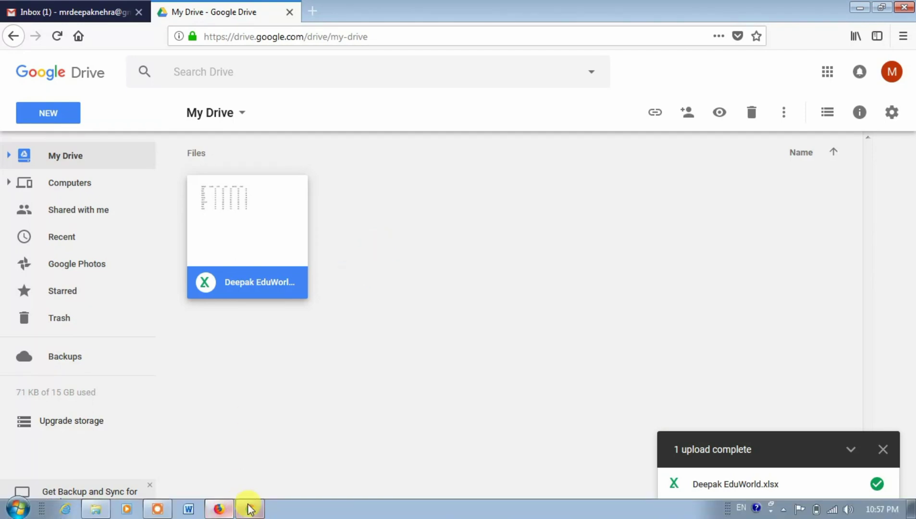
{"action": "mouse_move", "coordinate": [458, 516]}
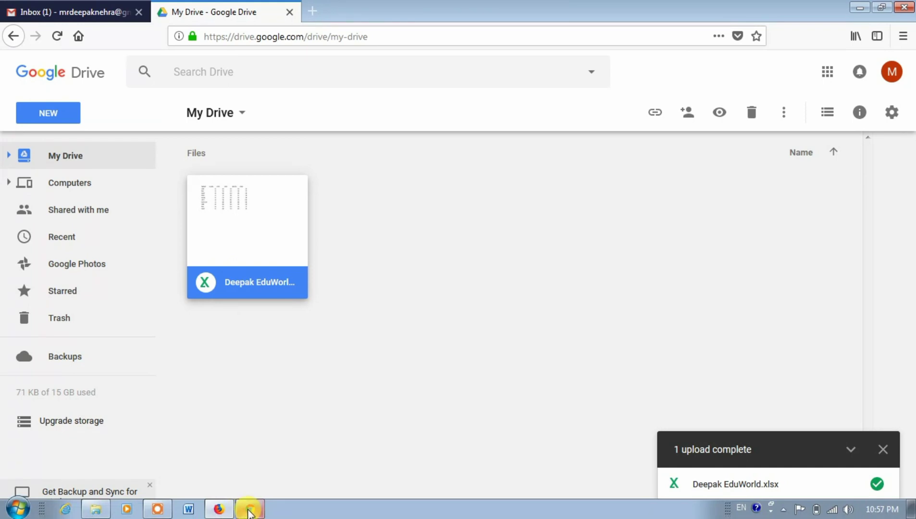
Step: In the second account's Gmail, open the Deepak EduWorld.xlsx share email and its attached spreadsheet
{"action": "left_click", "coordinate": [250, 510]}
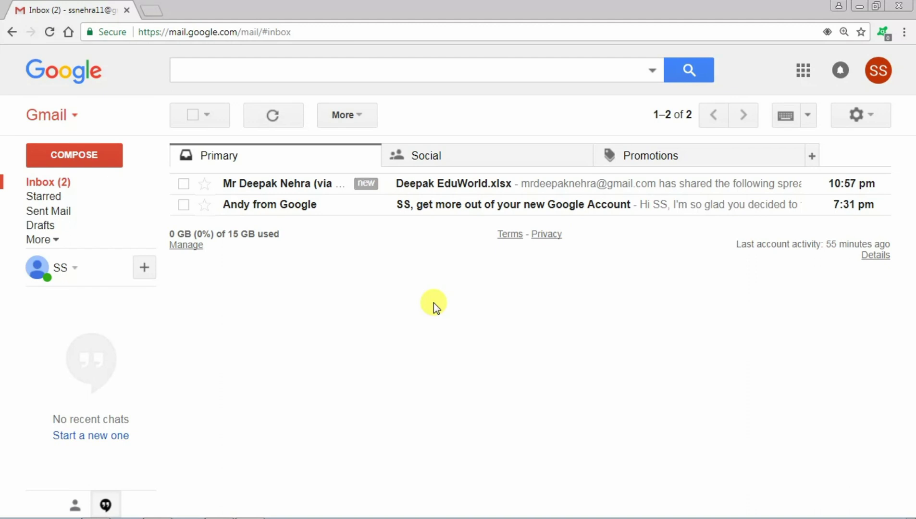
{"action": "left_click", "coordinate": [883, 76]}
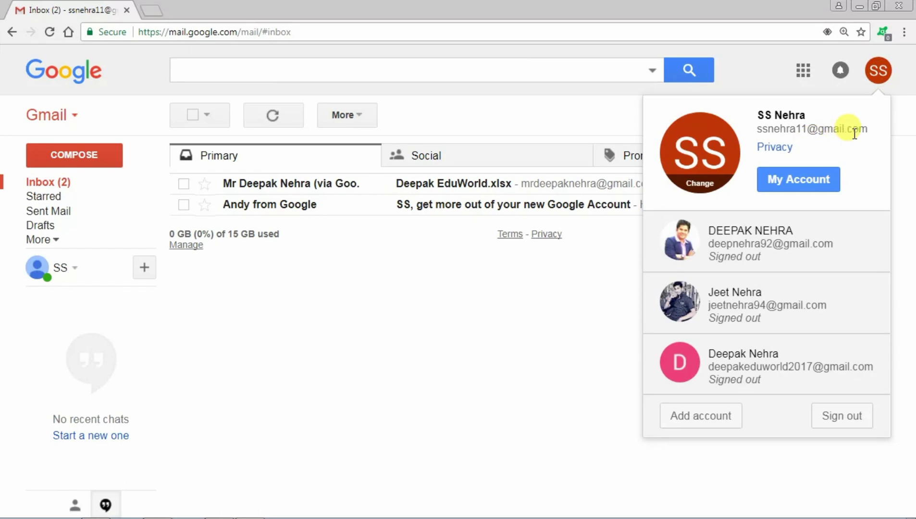
{"action": "left_click", "coordinate": [380, 298]}
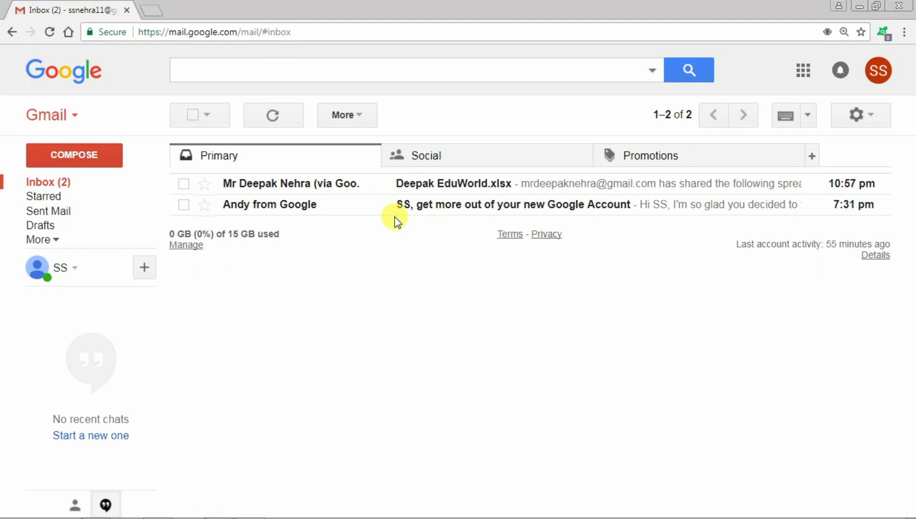
{"action": "left_click", "coordinate": [432, 185]}
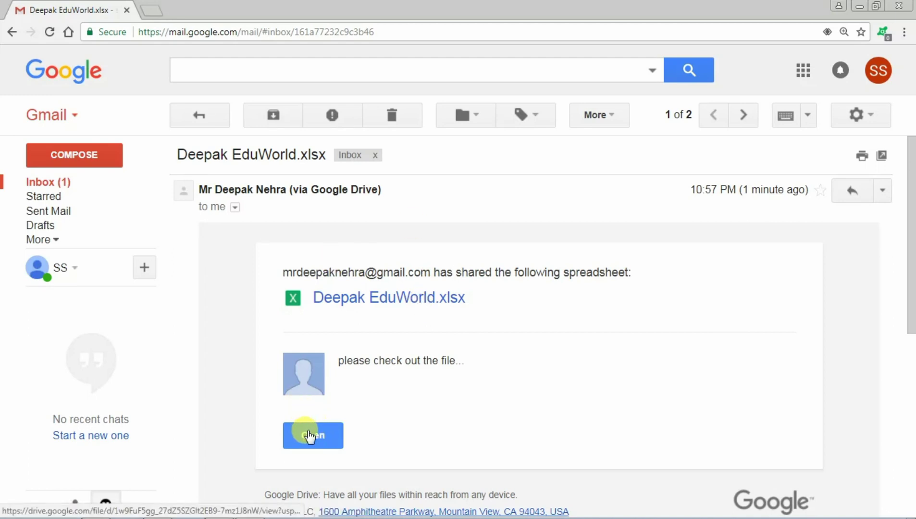
{"action": "left_click", "coordinate": [309, 436]}
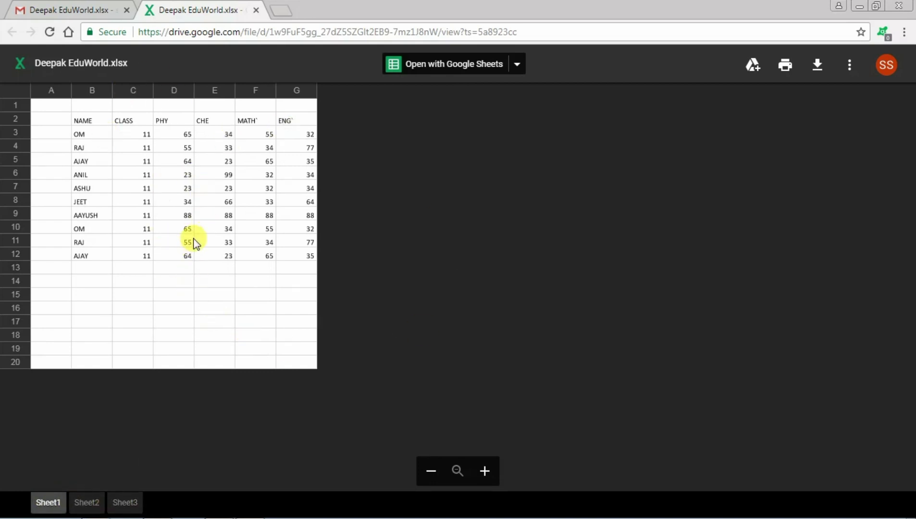
Step: Open the previewed Deepak EduWorld.xlsx in Google Sheets via the Connected apps list
{"action": "left_click", "coordinate": [517, 66]}
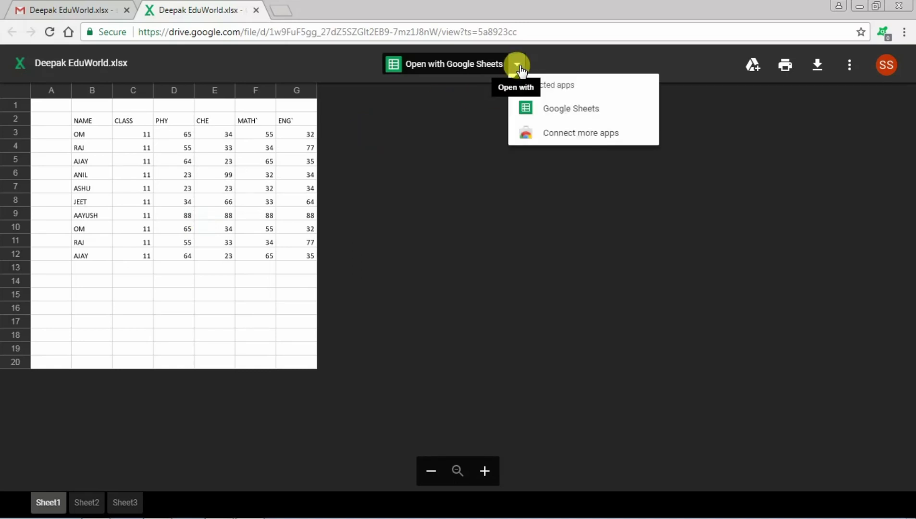
{"action": "left_click", "coordinate": [569, 110]}
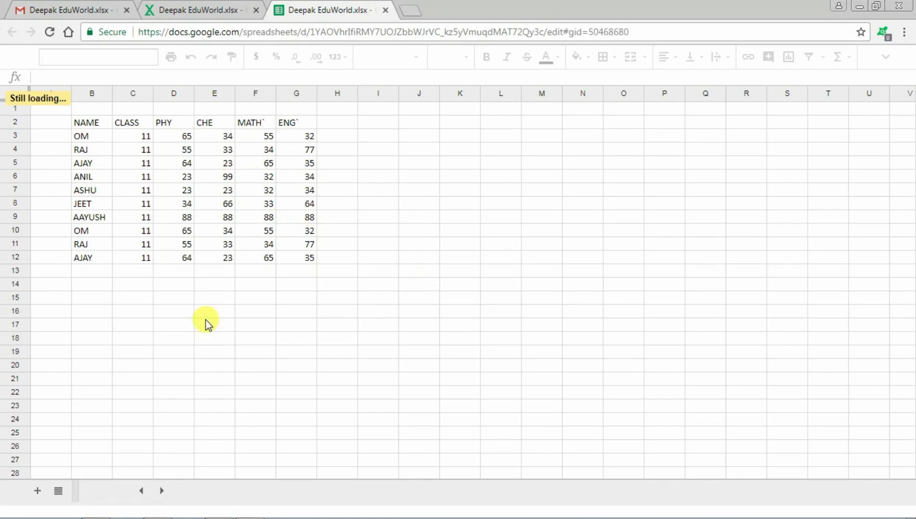
Step: Enter the test values 'dfghdfhg' in J7 and '67u' in J12
{"action": "left_click", "coordinate": [439, 188]}
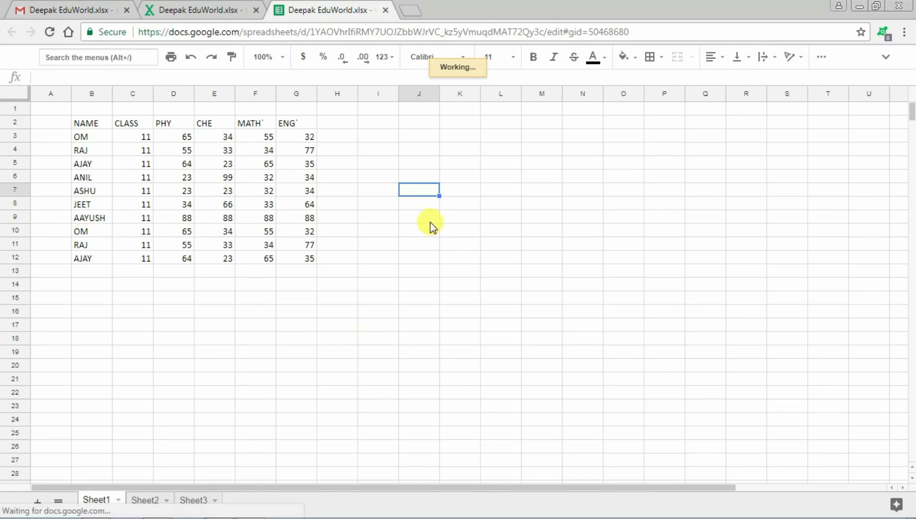
{"action": "type", "text": "dfghdfhg"}
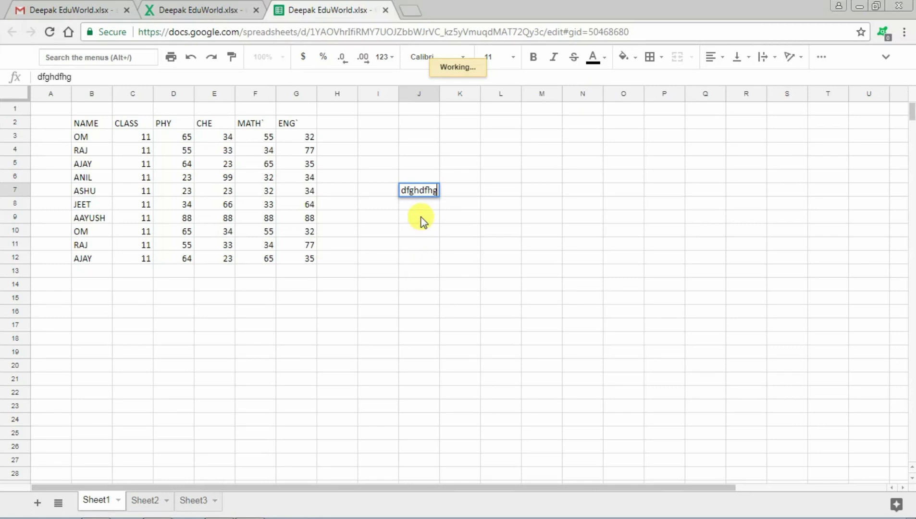
{"action": "left_click", "coordinate": [418, 258]}
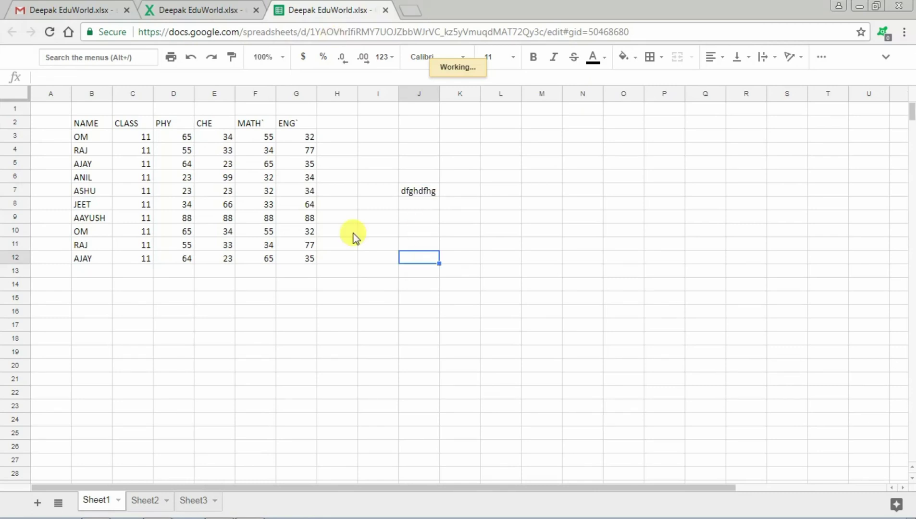
{"action": "type", "text": "67u"}
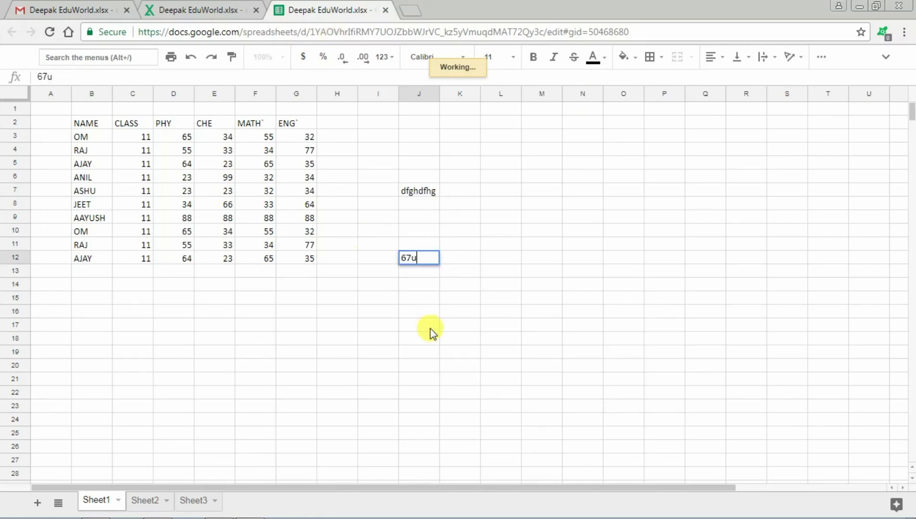
{"action": "left_click", "coordinate": [430, 328]}
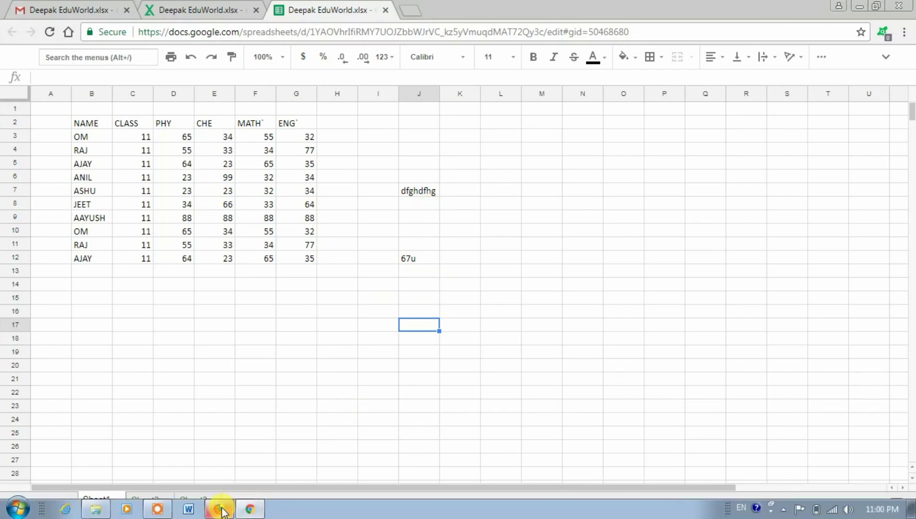
Step: In the second user's Drive, preview Deepak EduWorld.xlsx and open it with Google Sheets
{"action": "left_click", "coordinate": [219, 509]}
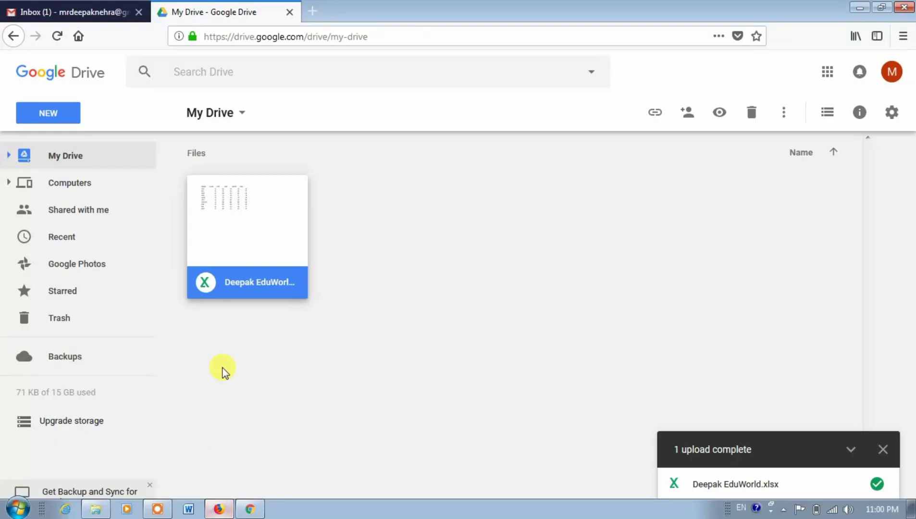
{"action": "double_click", "coordinate": [246, 213]}
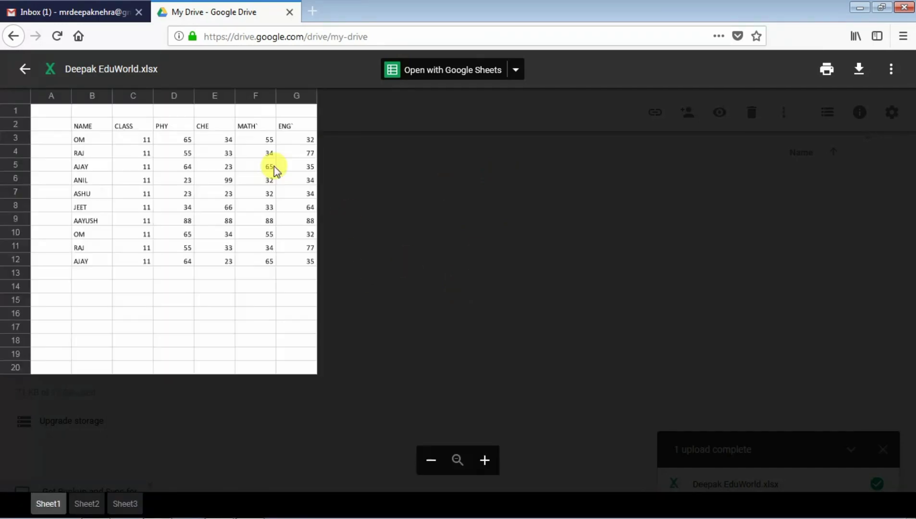
{"action": "left_click", "coordinate": [516, 70]}
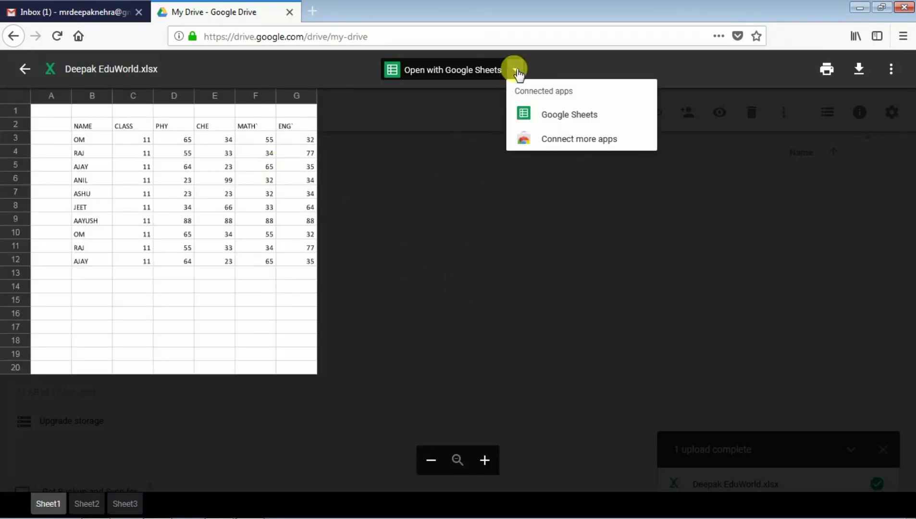
{"action": "left_click", "coordinate": [569, 118]}
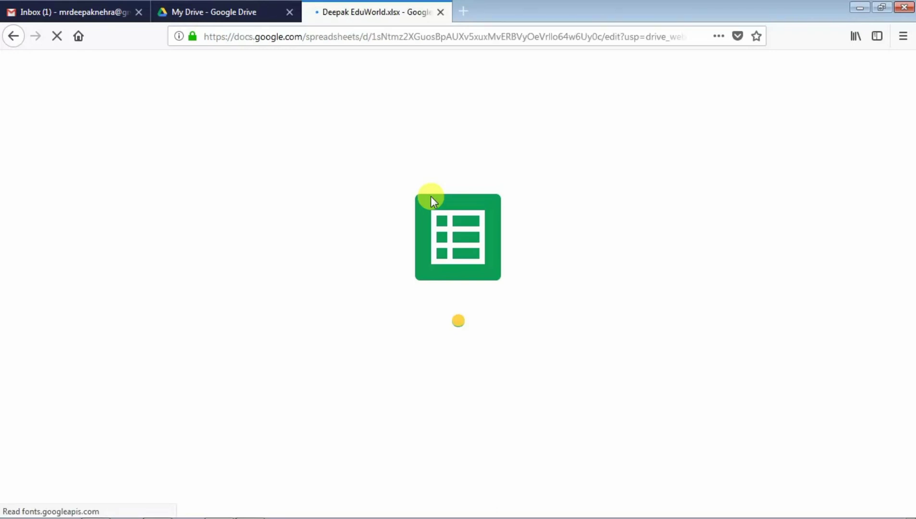
Step: Save the loaded Deepak EduWorld.xlsx marks spreadsheet with Ctrl+S
{"action": "key", "text": "ctrl+s"}
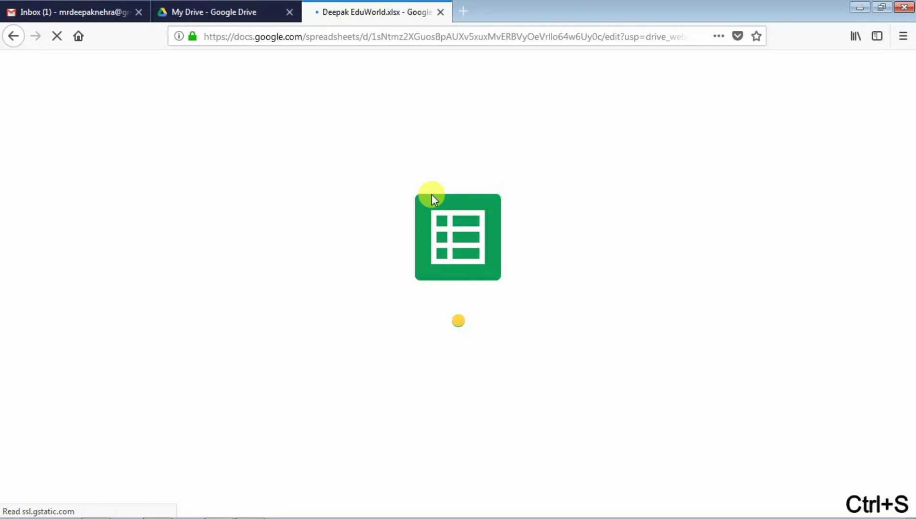
{"action": "key", "text": "ctrl+shift+backslash"}
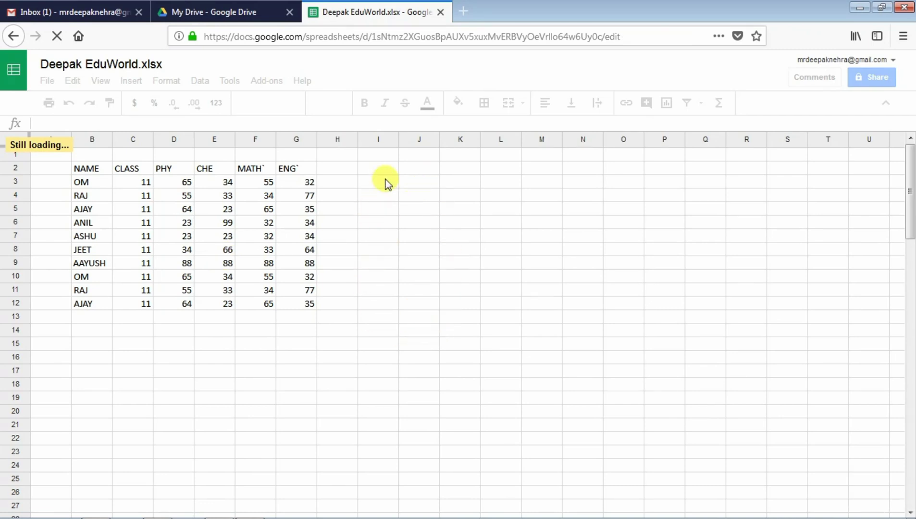
Step: Compare against the first user's copy, then close the second user's Deepak EduWorld.xlsx tab
{"action": "left_click", "coordinate": [246, 511]}
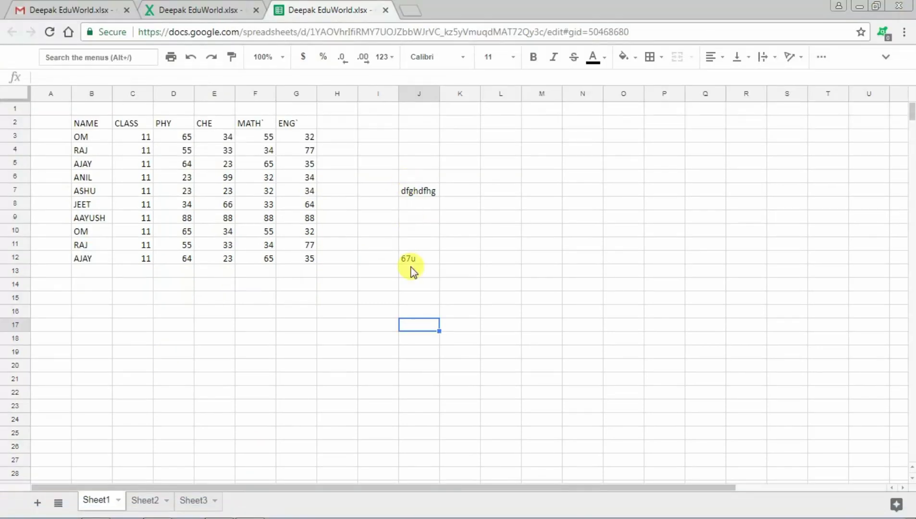
{"action": "left_click", "coordinate": [218, 509]}
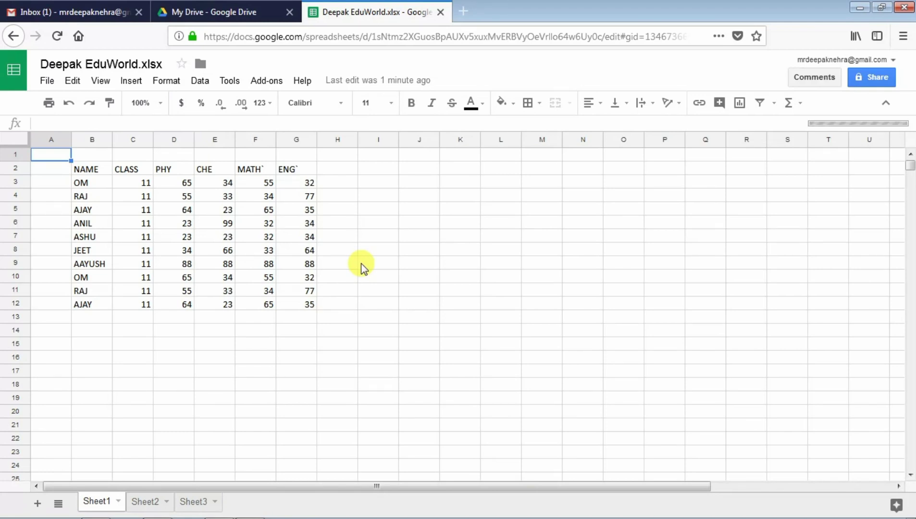
{"action": "left_click", "coordinate": [439, 12]}
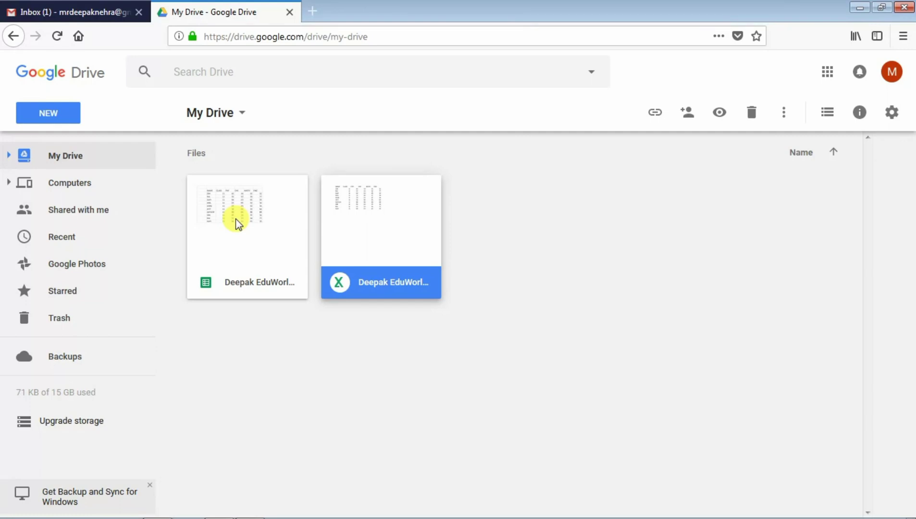
Step: Select the converted Google Sheets version of Deepak EduWorld in My Drive
{"action": "left_click", "coordinate": [238, 253]}
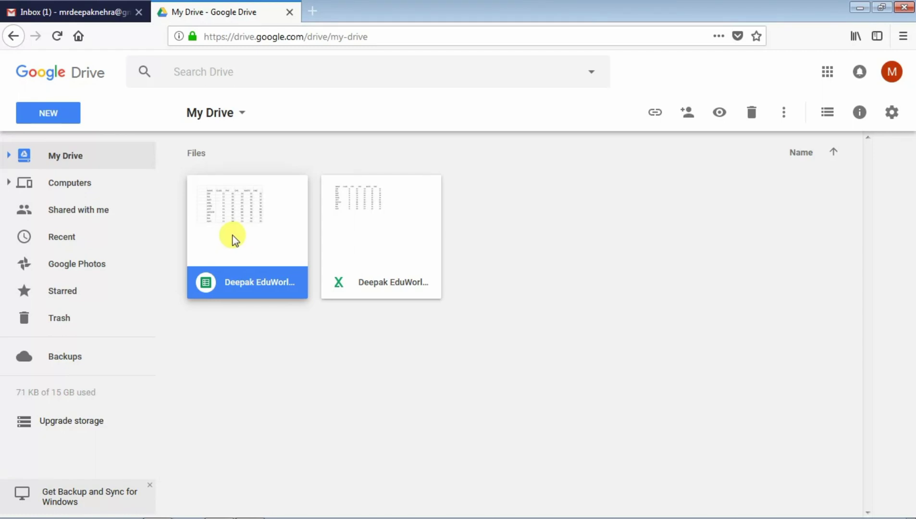
Step: Start sharing the Deepak EduWorld Sheets file and add the suggested collaborator's e-mail
{"action": "right_click", "coordinate": [234, 239]}
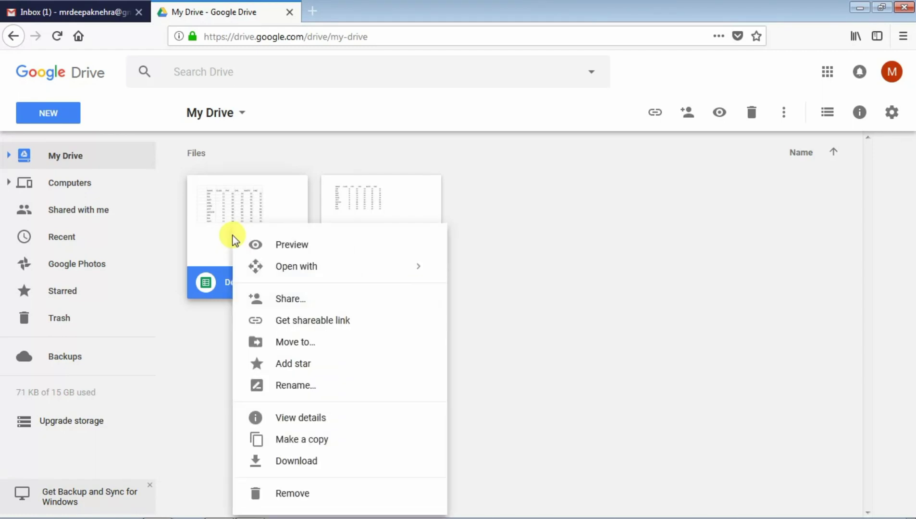
{"action": "left_click", "coordinate": [297, 306]}
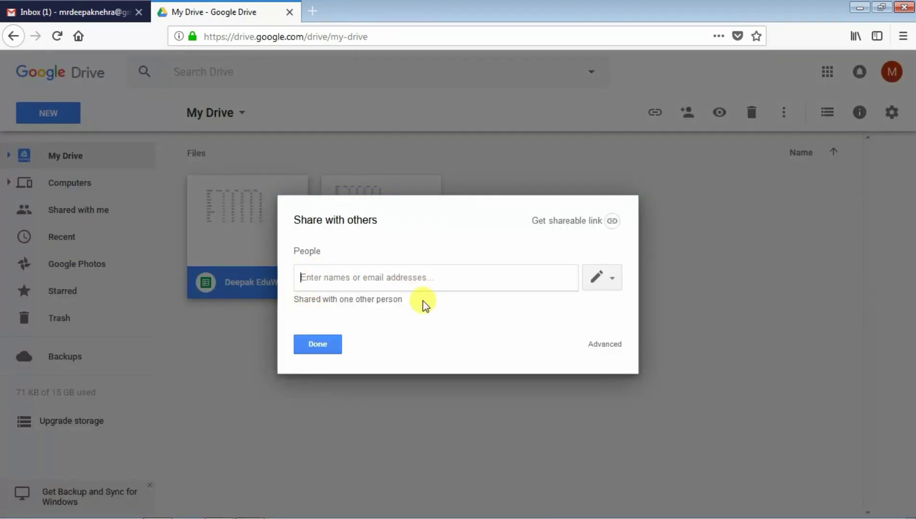
{"action": "type", "text": "ss"}
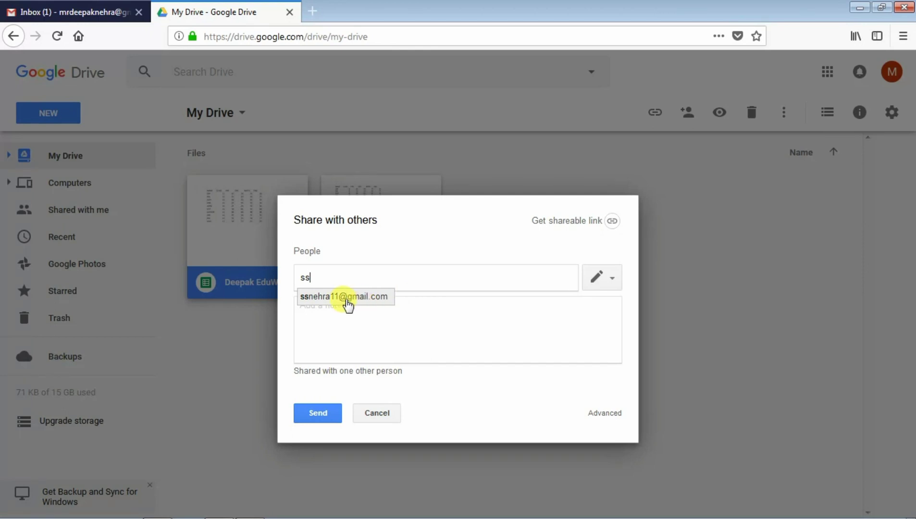
{"action": "left_click", "coordinate": [347, 297]}
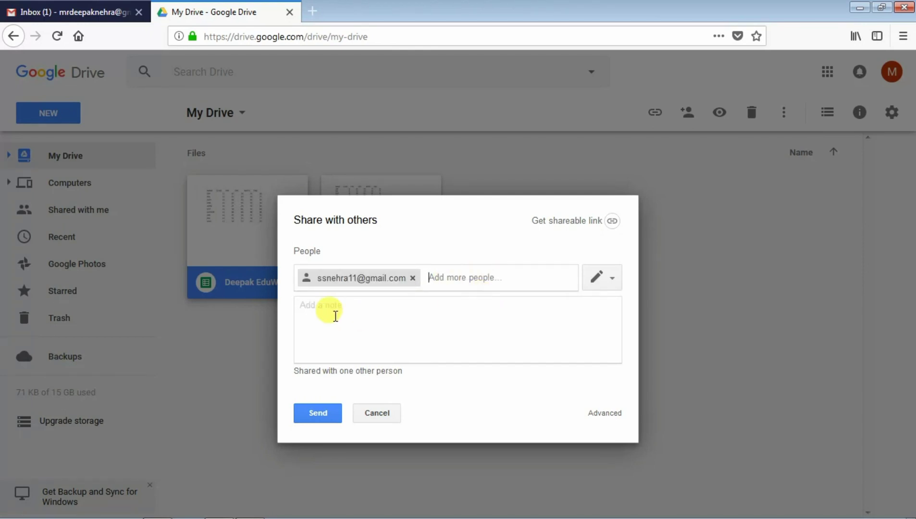
Step: Add a 'hello' note, grant Can edit, send the invitation, and open the sheet
{"action": "left_click", "coordinate": [335, 315]}
{"action": "type", "text": "ple"}
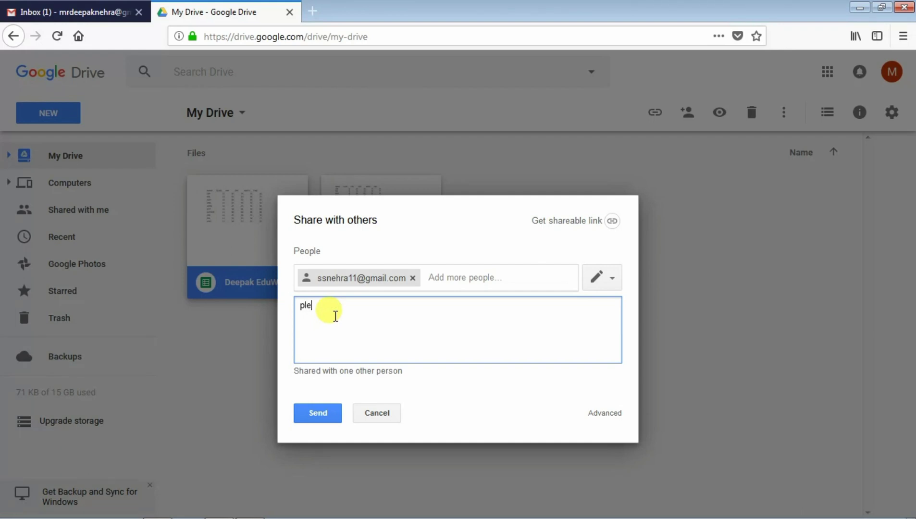
{"action": "type", "text": "a"}
{"action": "key", "text": "BackSpace"}
{"action": "key", "text": "BackSpace"}
{"action": "key", "text": "BackSpace"}
{"action": "key", "text": "BackSpace"}
{"action": "type", "text": "hello"}
{"action": "left_click", "coordinate": [614, 280]}
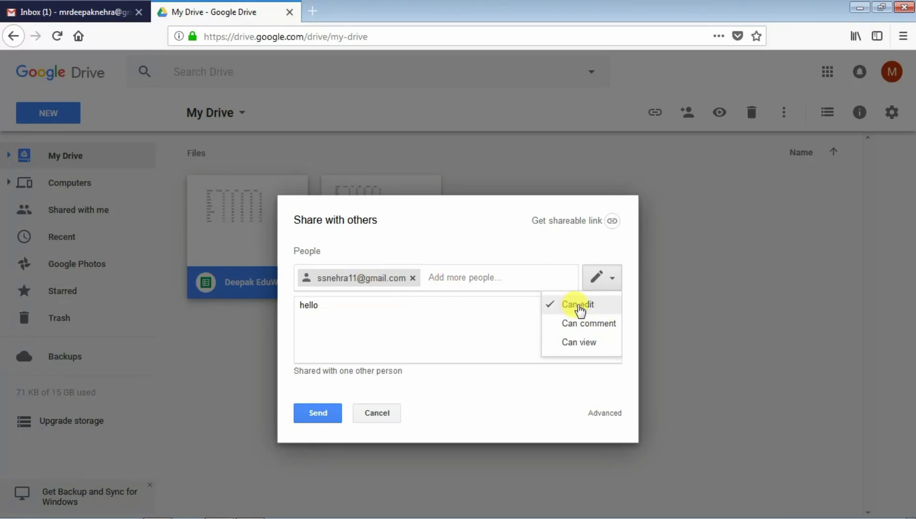
{"action": "left_click", "coordinate": [578, 304]}
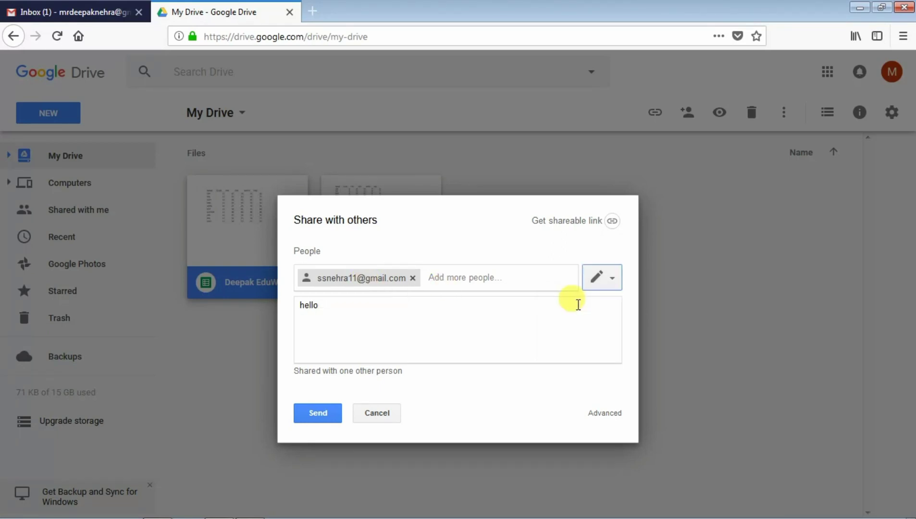
{"action": "left_click", "coordinate": [319, 418]}
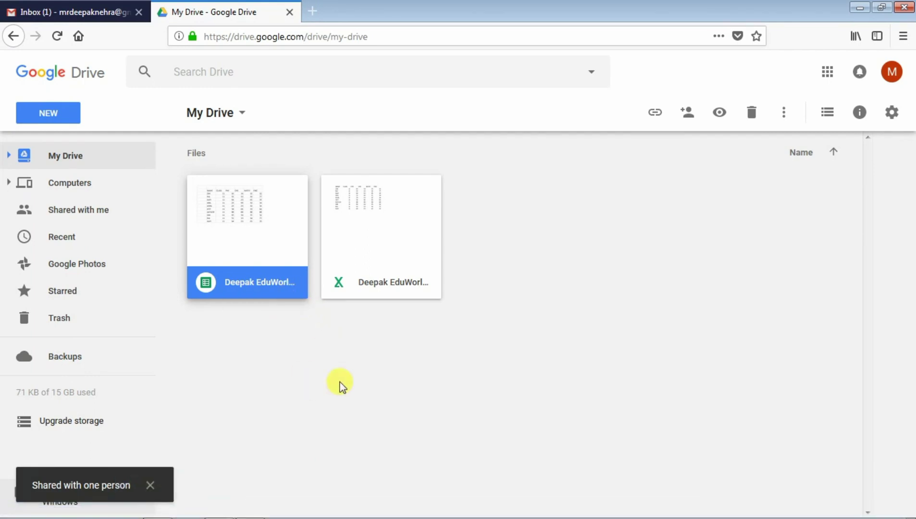
{"action": "double_click", "coordinate": [235, 223]}
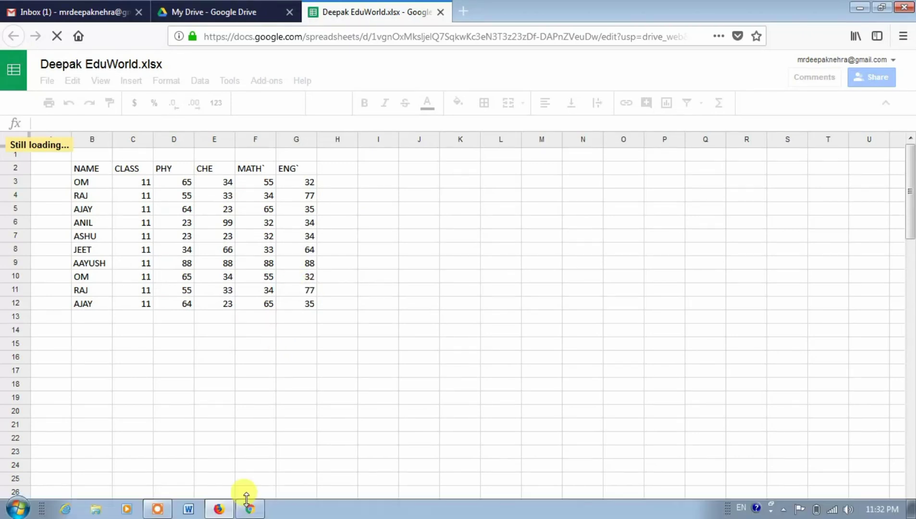
Step: Switch to the invited user's Chrome window showing their Gmail inbox
{"action": "left_click", "coordinate": [250, 510]}
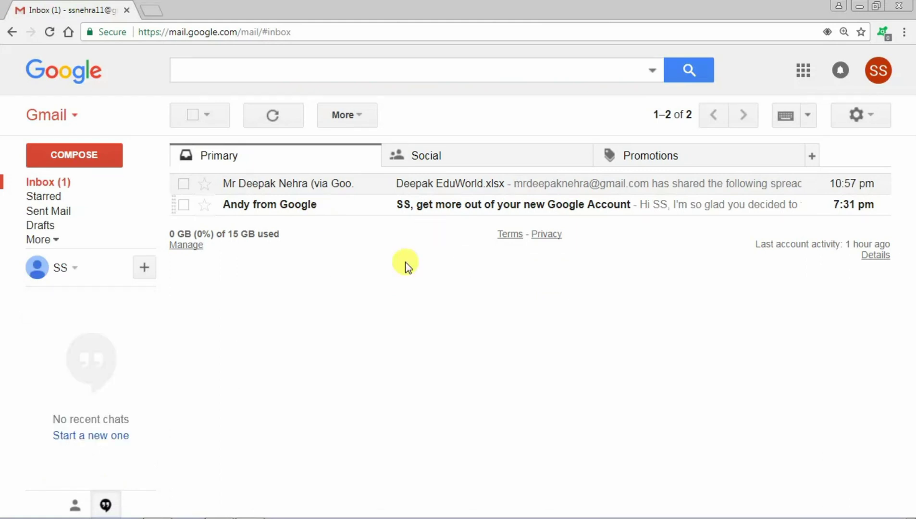
Step: Refresh Gmail, open the 'Invitation to edit' email, and open Deepak EduWorld.xlsx in Sheets
{"action": "left_click", "coordinate": [272, 115]}
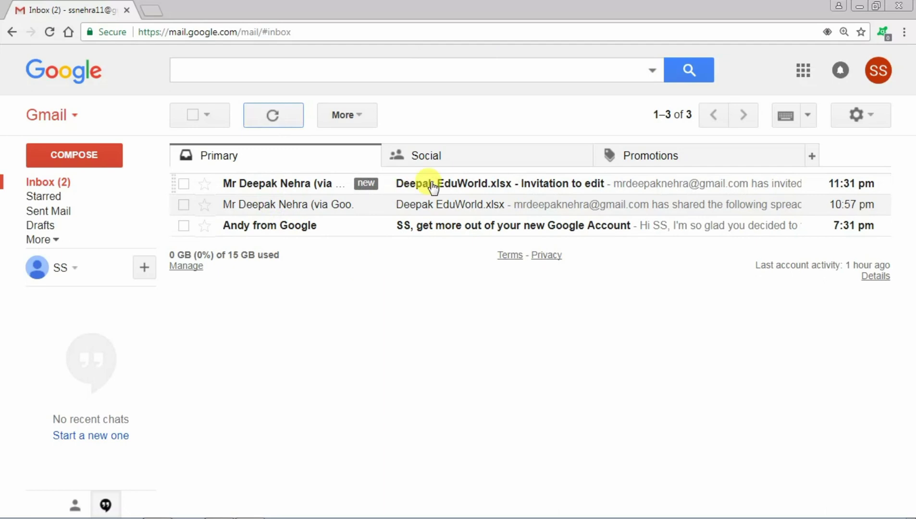
{"action": "left_click", "coordinate": [440, 188]}
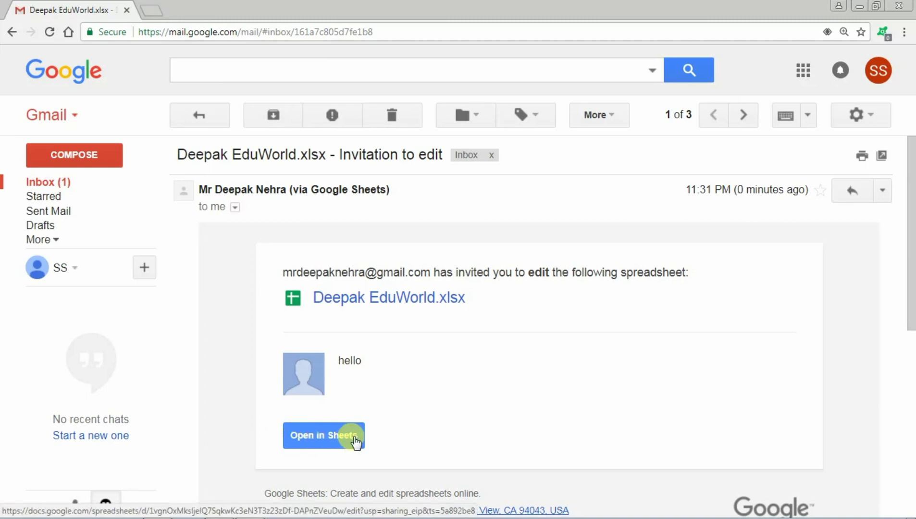
{"action": "left_click", "coordinate": [330, 438]}
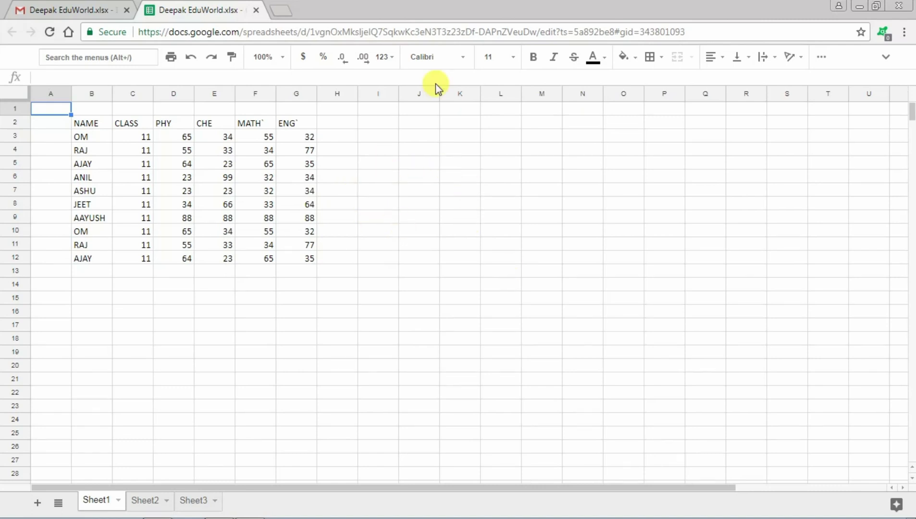
Step: Place the owner's spreadsheet window on the left and the invited user's on the right
{"action": "double_click", "coordinate": [579, 10]}
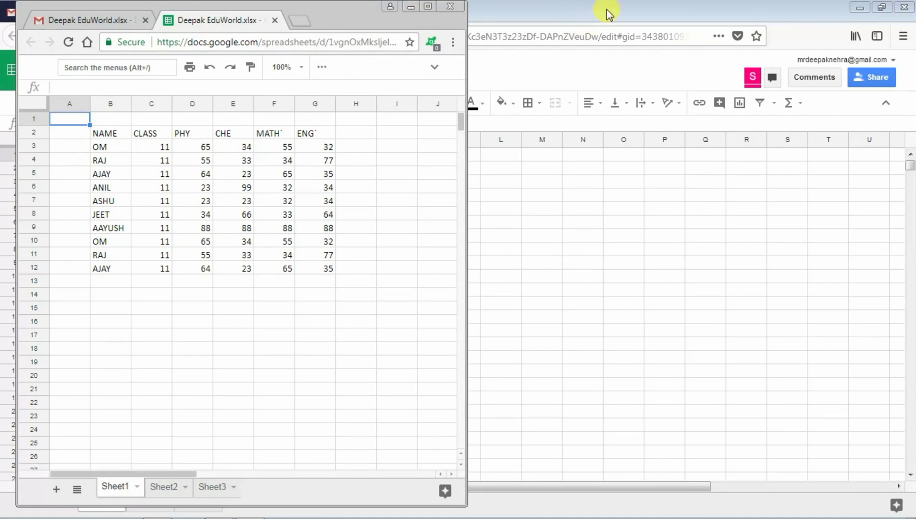
{"action": "left_click", "coordinate": [650, 10]}
{"action": "left_click_drag", "start_coordinate": [619, 10], "coordinate": [574, 33]}
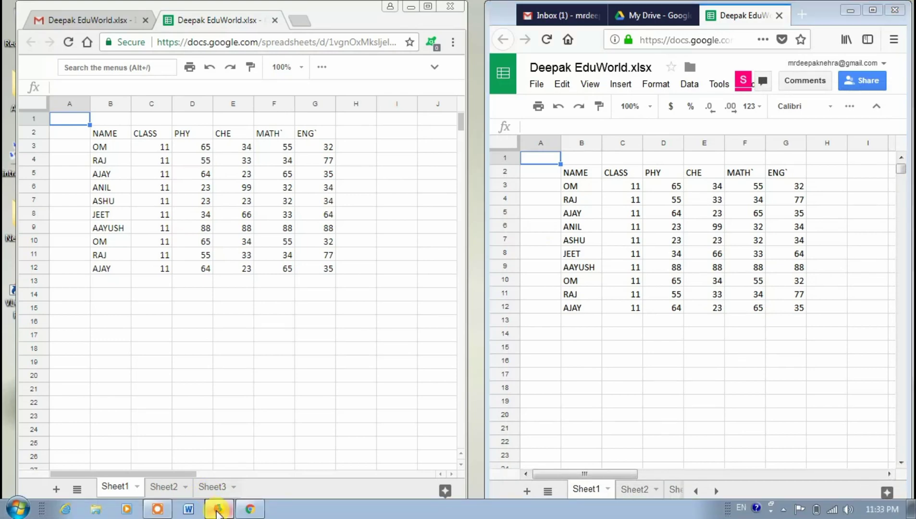
{"action": "left_click", "coordinate": [218, 510]}
{"action": "left_click", "coordinate": [218, 510]}
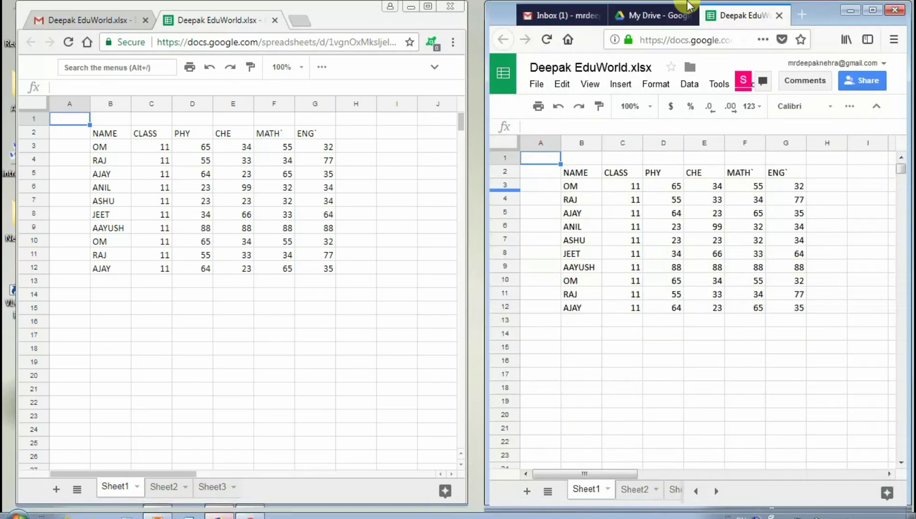
{"action": "left_click_drag", "start_coordinate": [819, 19], "coordinate": [307, 93]}
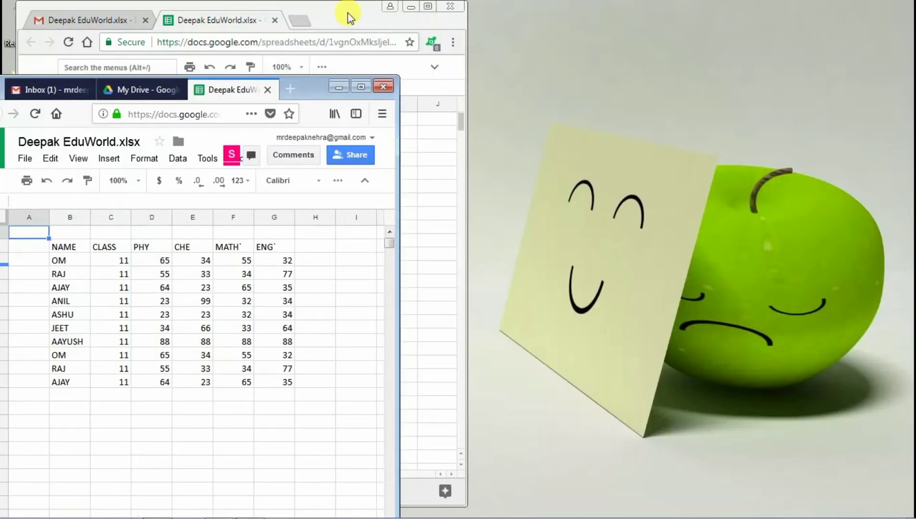
{"action": "mouse_move", "coordinate": [353, 14]}
{"action": "left_mouse_down"}
{"action": "mouse_move", "coordinate": [790, 58]}
{"action": "mouse_move", "coordinate": [807, 10]}
{"action": "mouse_move", "coordinate": [758, 20]}
{"action": "mouse_move", "coordinate": [776, 25]}
{"action": "mouse_move", "coordinate": [777, 16]}
{"action": "left_mouse_up"}
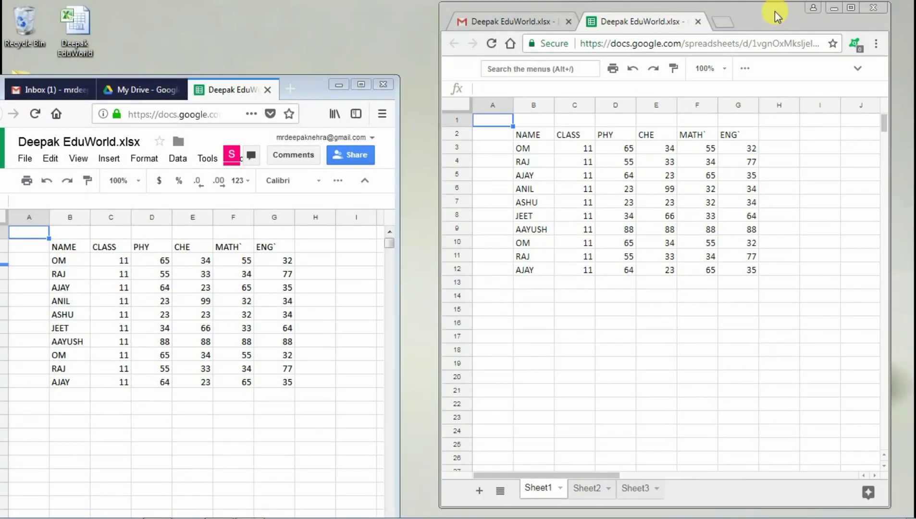
{"action": "mouse_move", "coordinate": [306, 91]}
{"action": "left_mouse_down"}
{"action": "mouse_move", "coordinate": [327, 29]}
{"action": "mouse_move", "coordinate": [350, 15]}
{"action": "left_mouse_up"}
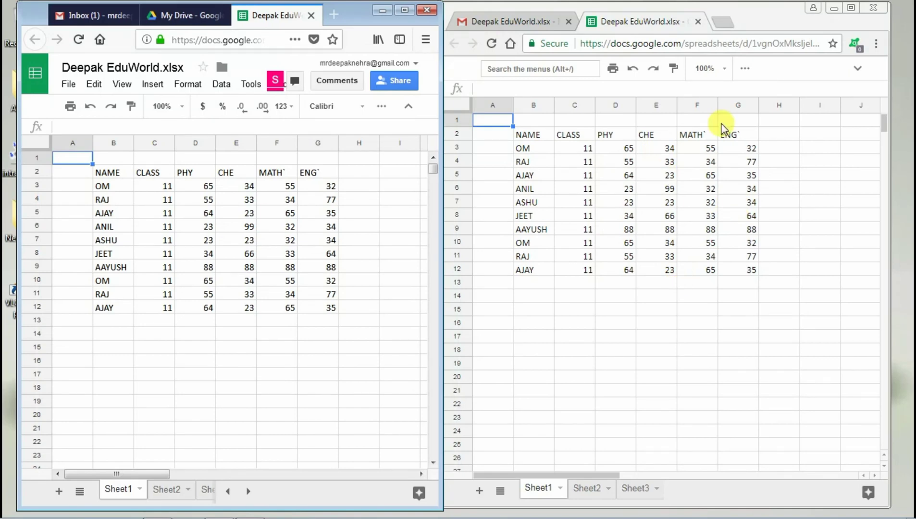
{"action": "left_click_drag", "start_coordinate": [758, 18], "coordinate": [780, 17]}
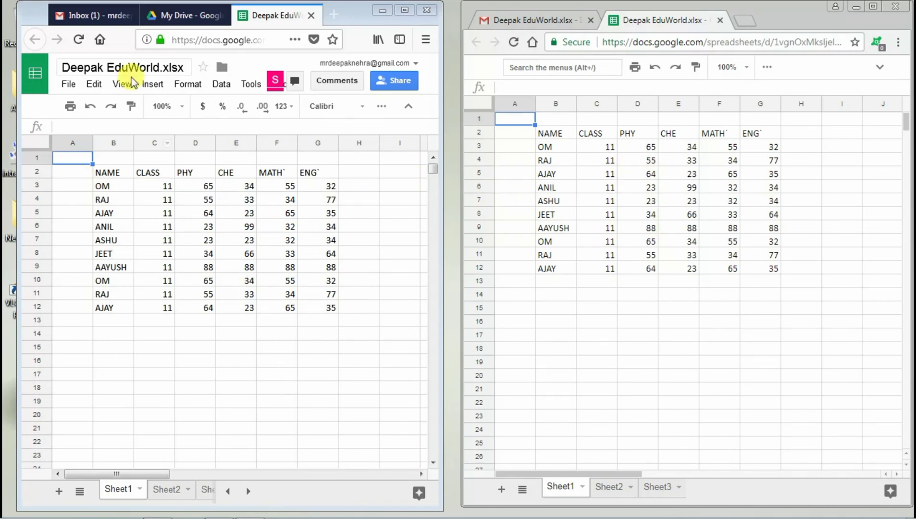
{"action": "left_click", "coordinate": [90, 347]}
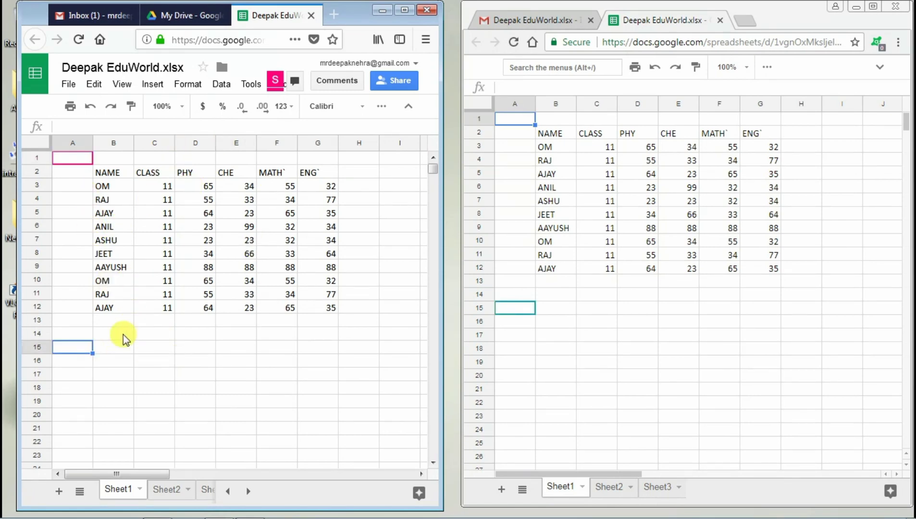
{"action": "left_click", "coordinate": [128, 361]}
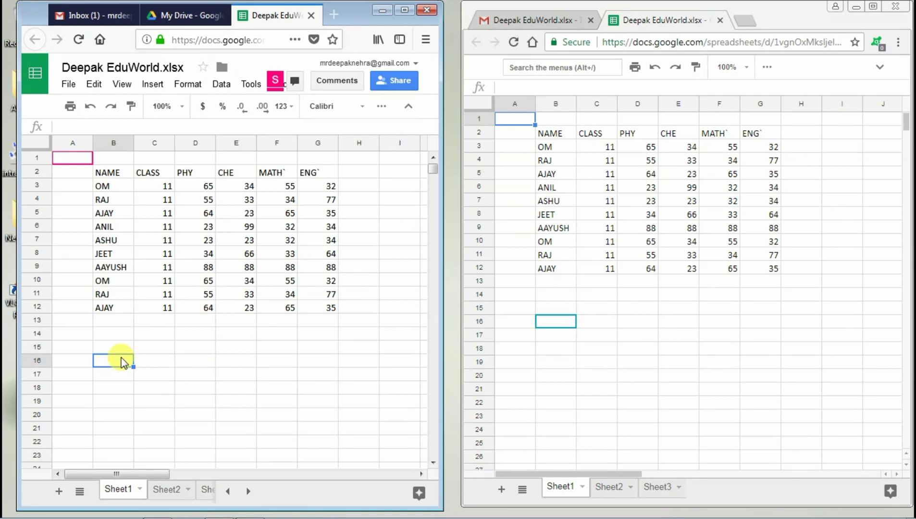
{"action": "left_click", "coordinate": [145, 365]}
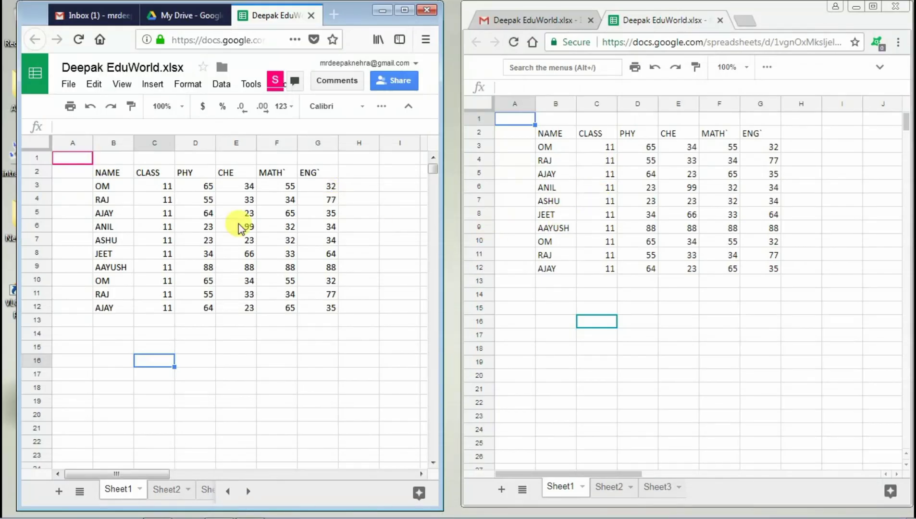
{"action": "left_click", "coordinate": [72, 157]}
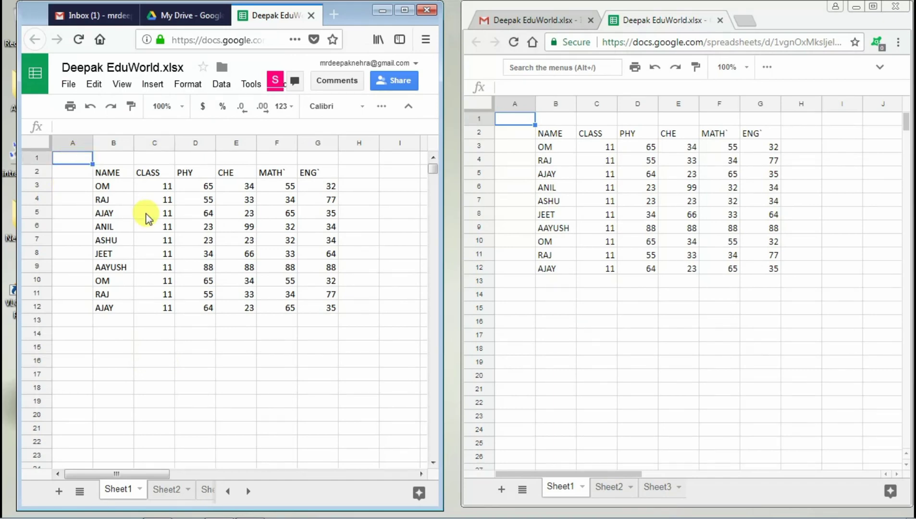
{"action": "left_click", "coordinate": [237, 388]}
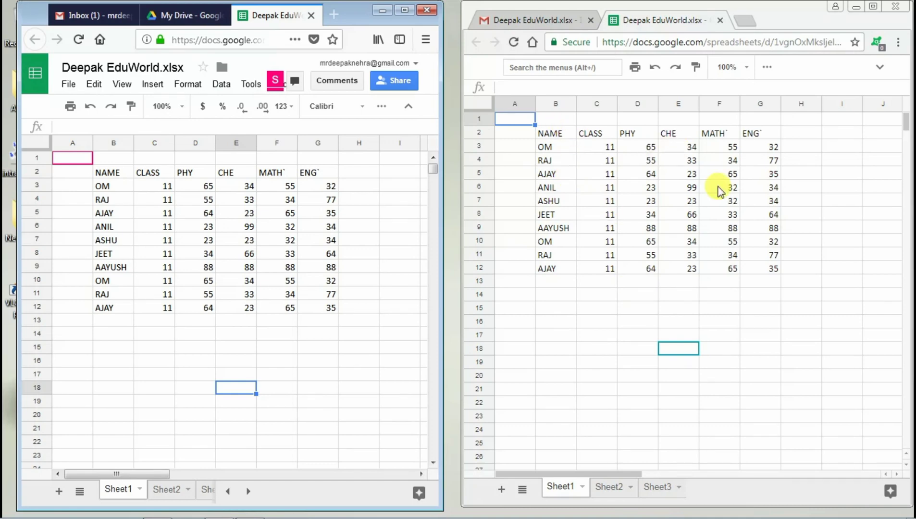
{"action": "left_click", "coordinate": [762, 190]}
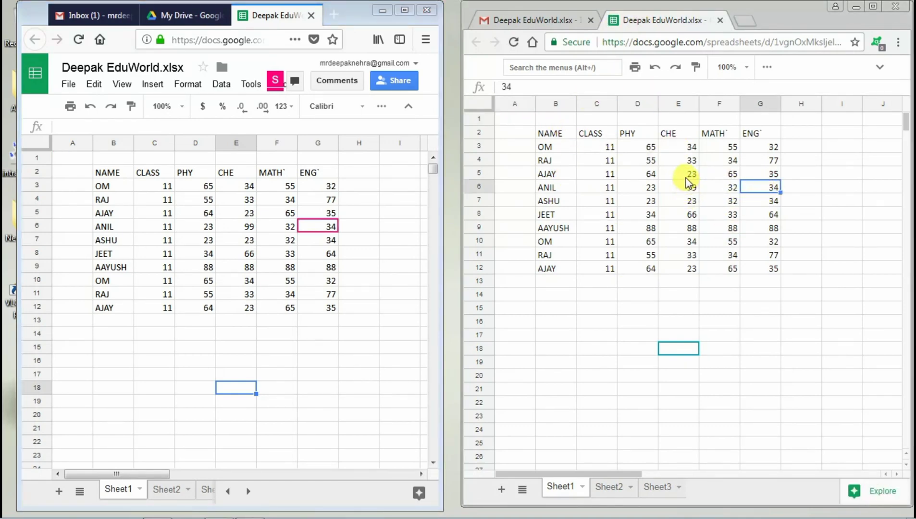
{"action": "left_click", "coordinate": [621, 163]}
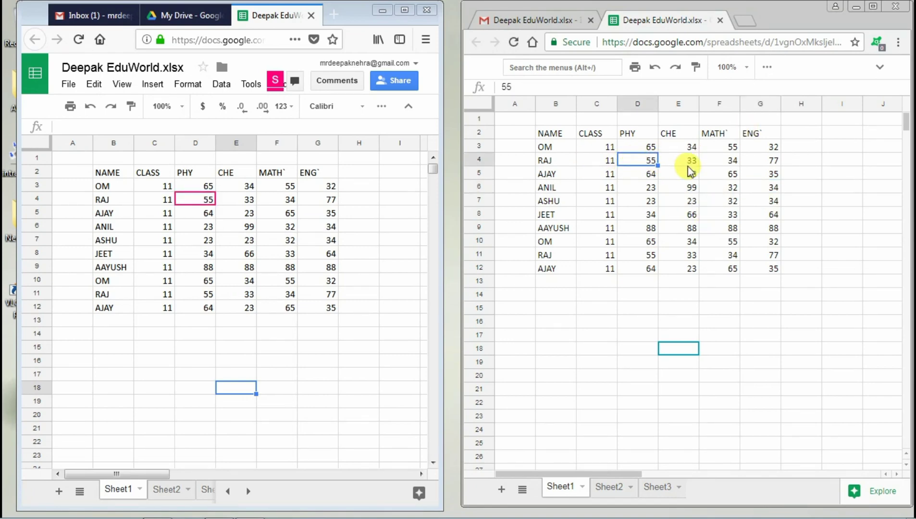
{"action": "left_click", "coordinate": [666, 163]}
{"action": "left_click", "coordinate": [680, 213]}
{"action": "left_click", "coordinate": [748, 206]}
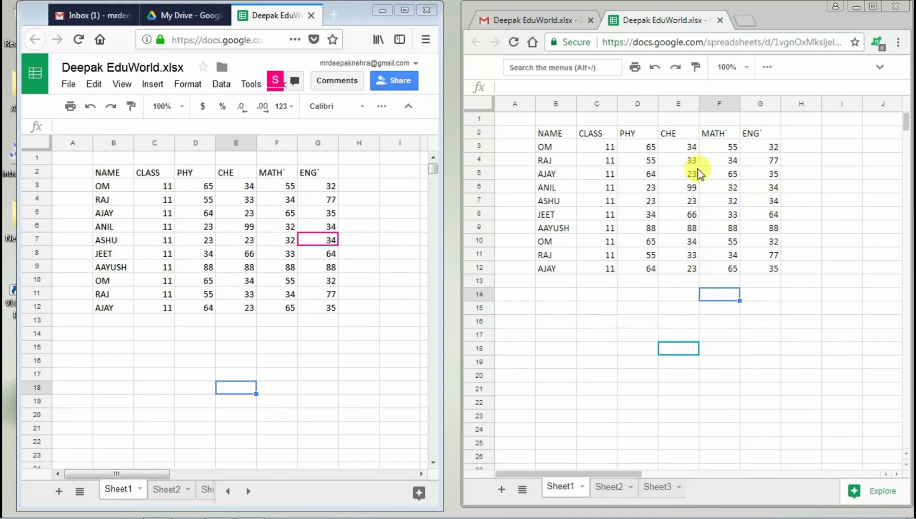
Step: Enter 'fyhfgh' in D14 and 'fgjh' in D15 in the collaborator's window
{"action": "left_click", "coordinate": [637, 299]}
{"action": "type", "text": "fyh"}
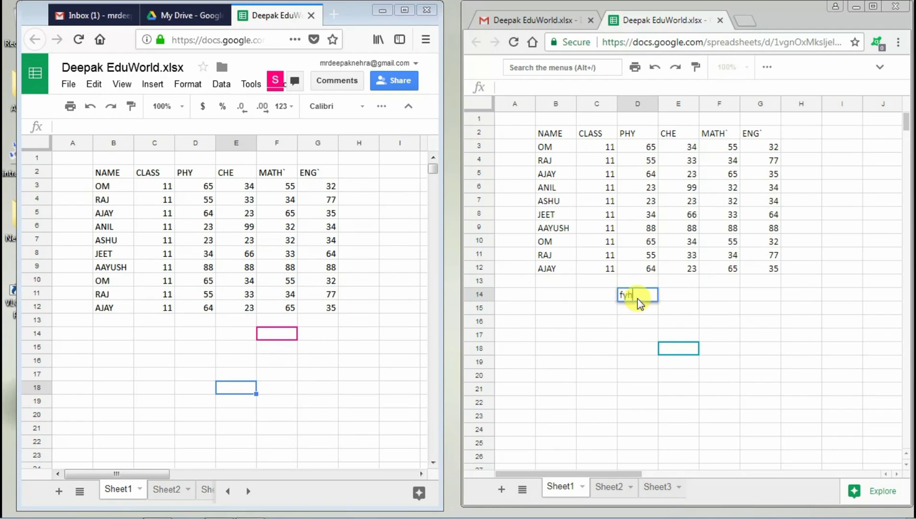
{"action": "type", "text": "fgh"}
{"action": "key", "text": "Return"}
{"action": "type", "text": "fgjh"}
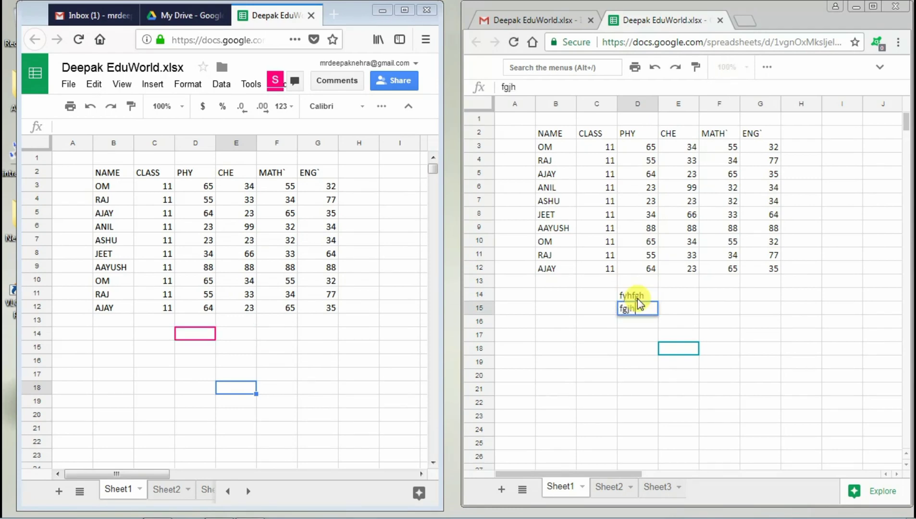
{"action": "key", "text": "Return"}
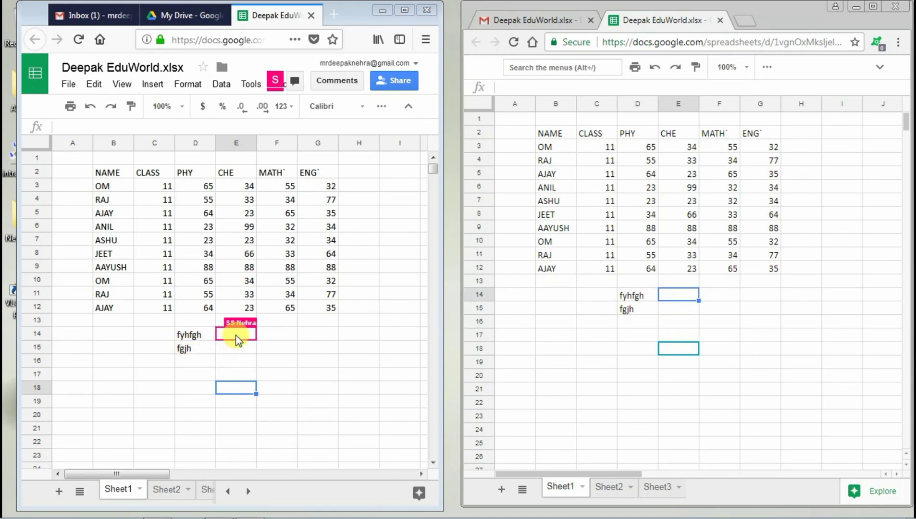
Step: Enter 'dergdgdg' in cell B17 in the owner's window
{"action": "left_click", "coordinate": [136, 363]}
{"action": "left_click", "coordinate": [113, 370]}
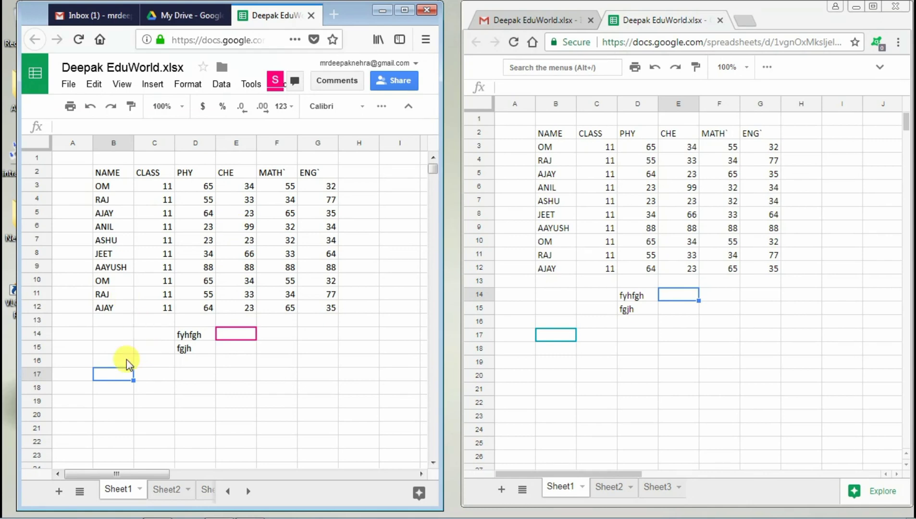
{"action": "type", "text": "dergdgdg"}
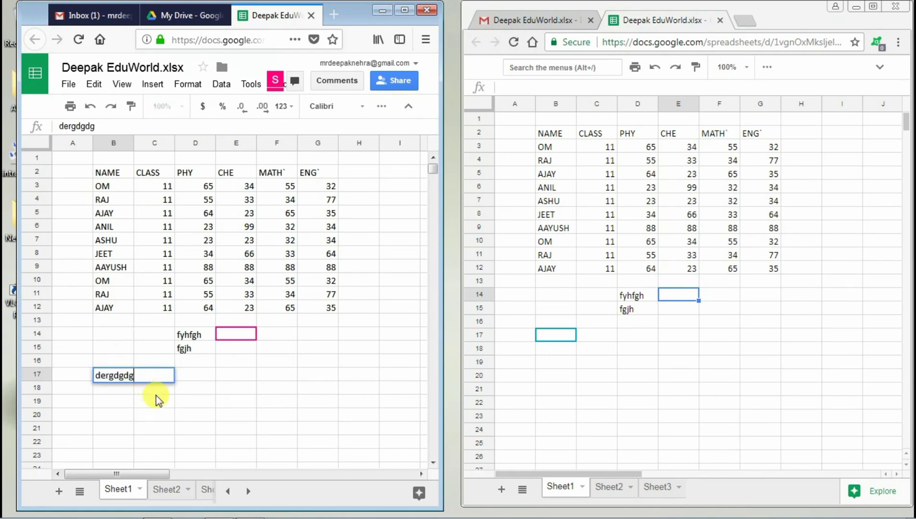
{"action": "left_click", "coordinate": [160, 394]}
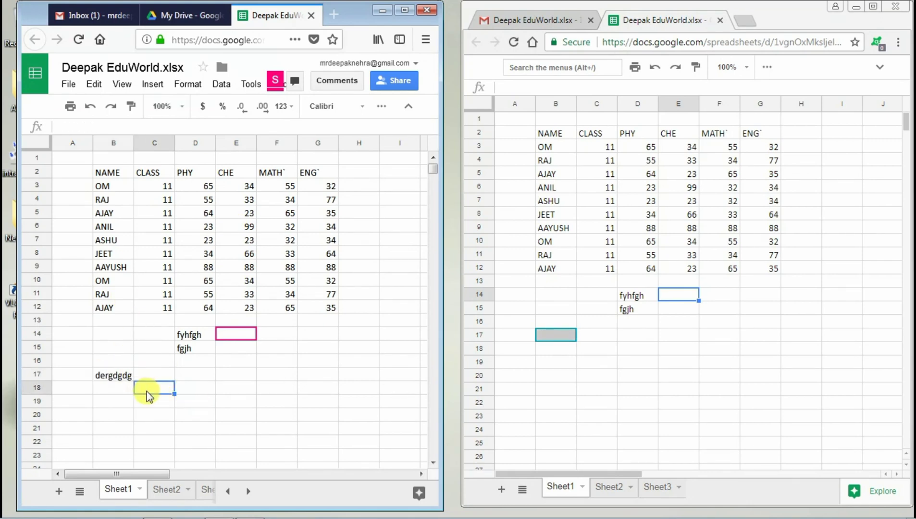